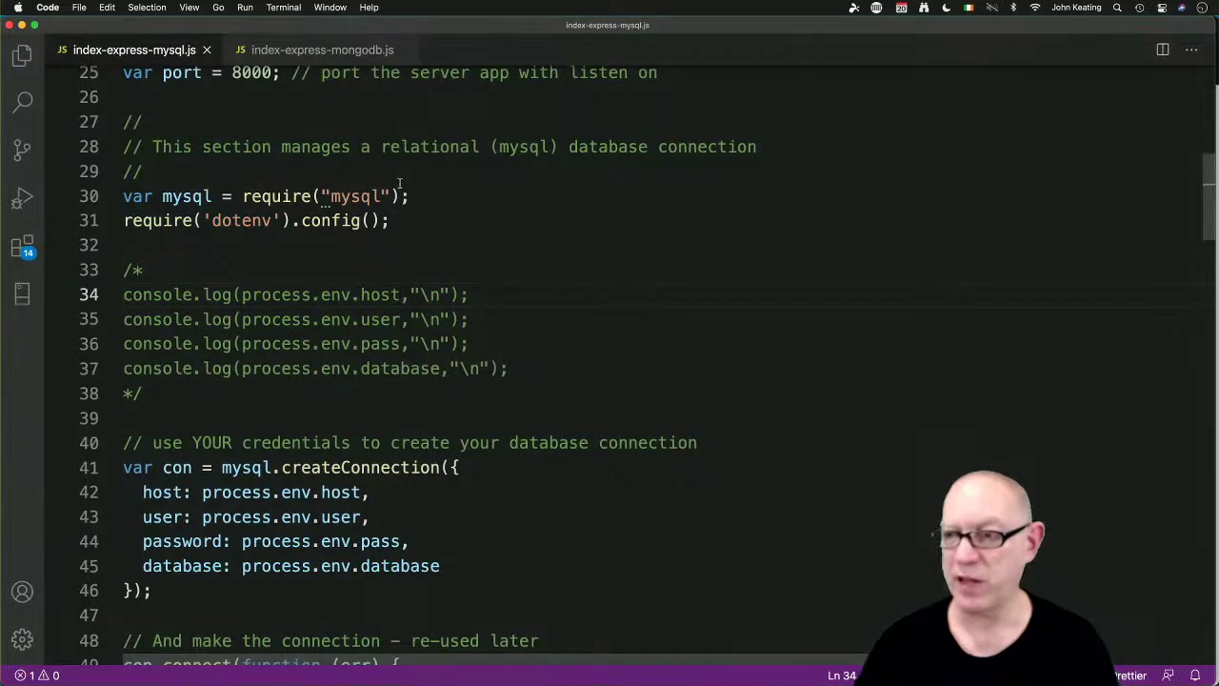
# Review the dotenv setup, MySQL connection code and default route in index-express-mysql.js
pyautogui.scroll(-1, 400, 183)
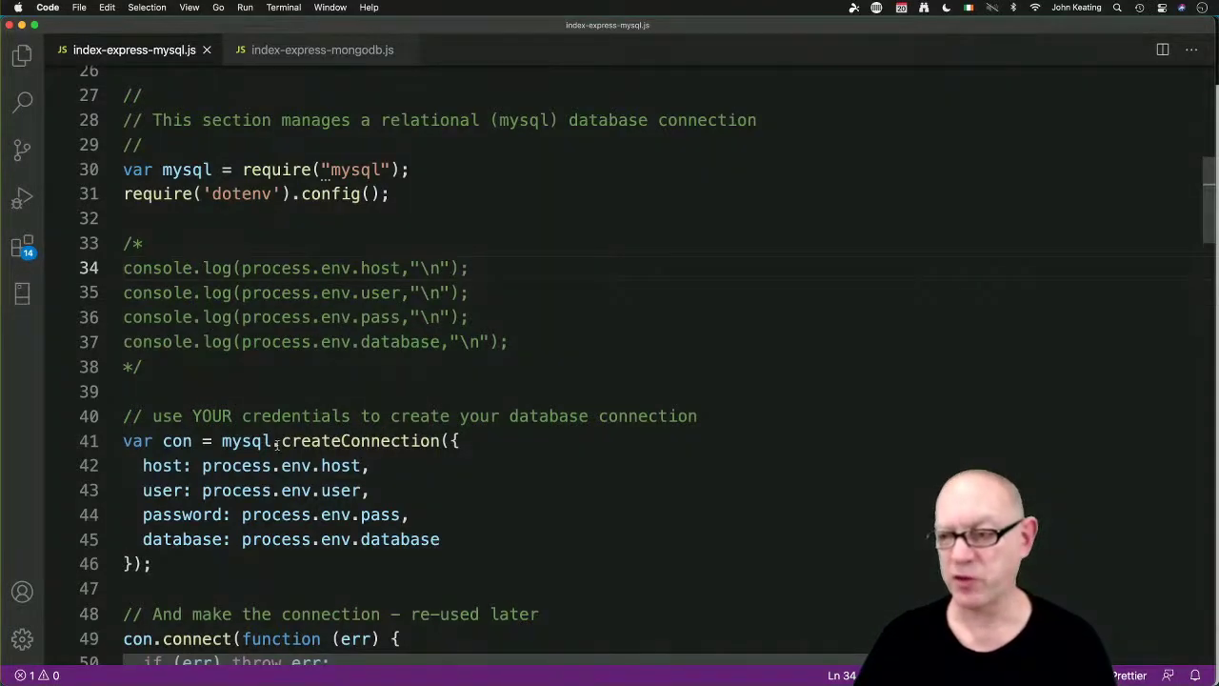
pyautogui.scroll(-5, 276, 444)
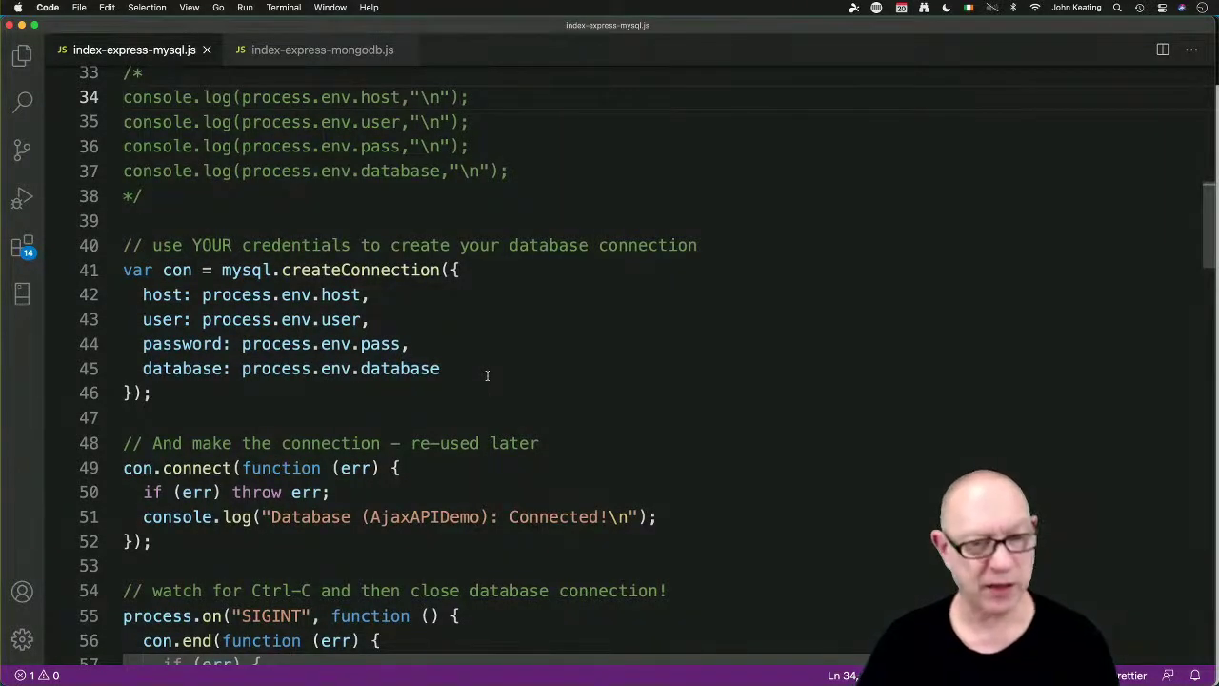
pyautogui.scroll(4, 487, 375)
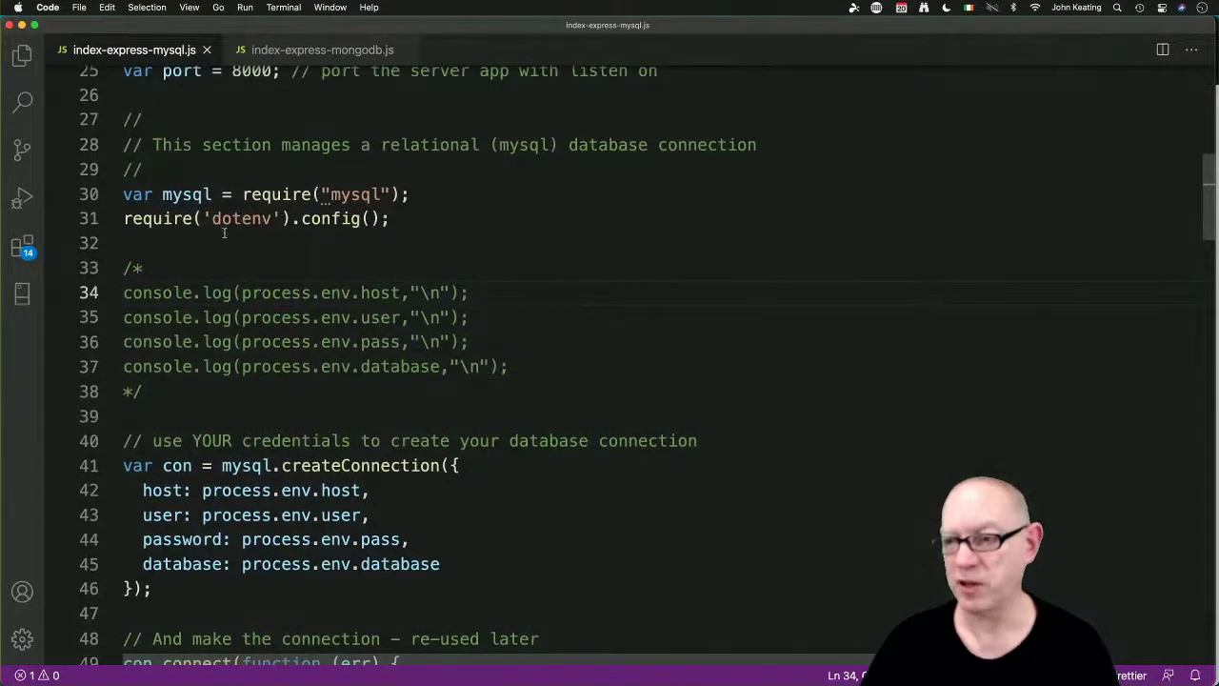
pyautogui.moveTo(226, 230)
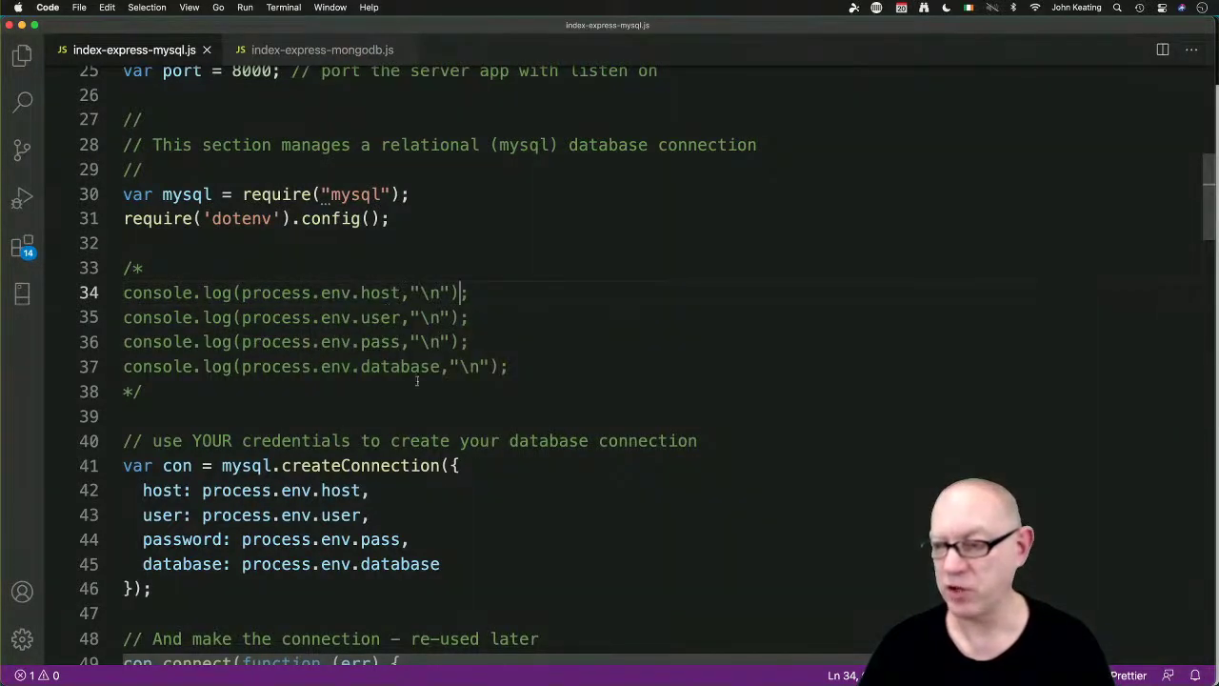
pyautogui.scroll(-4, 575, 359)
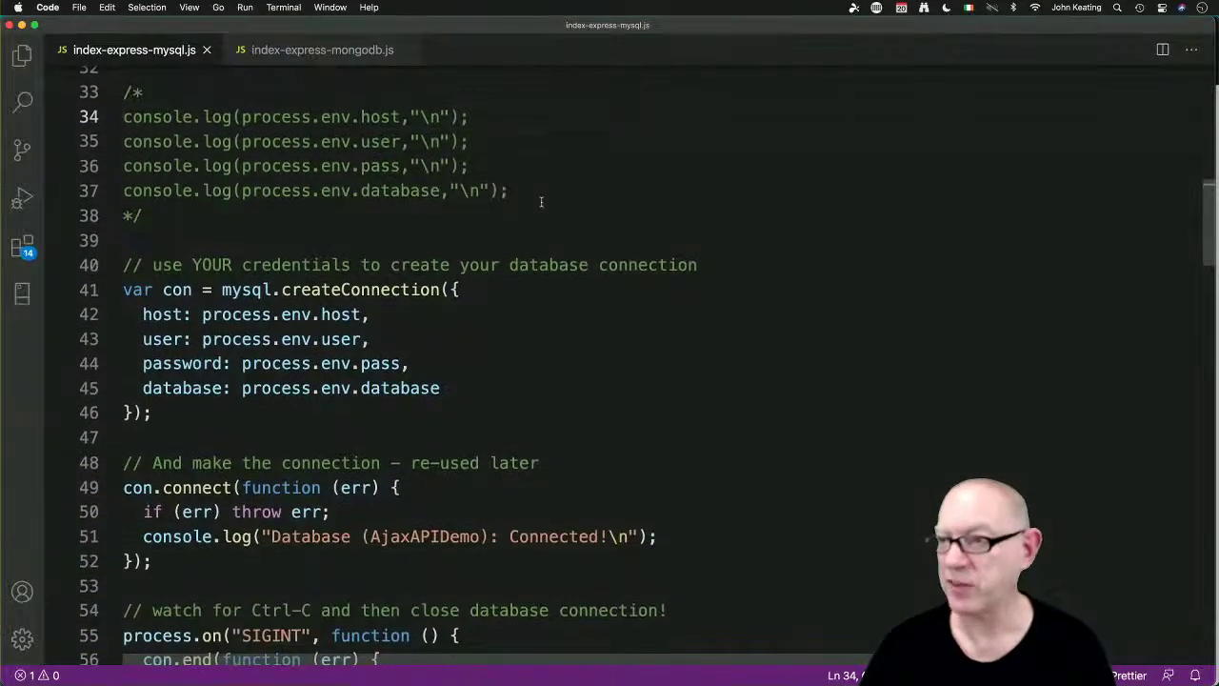
pyautogui.scroll(-15, 388, 174)
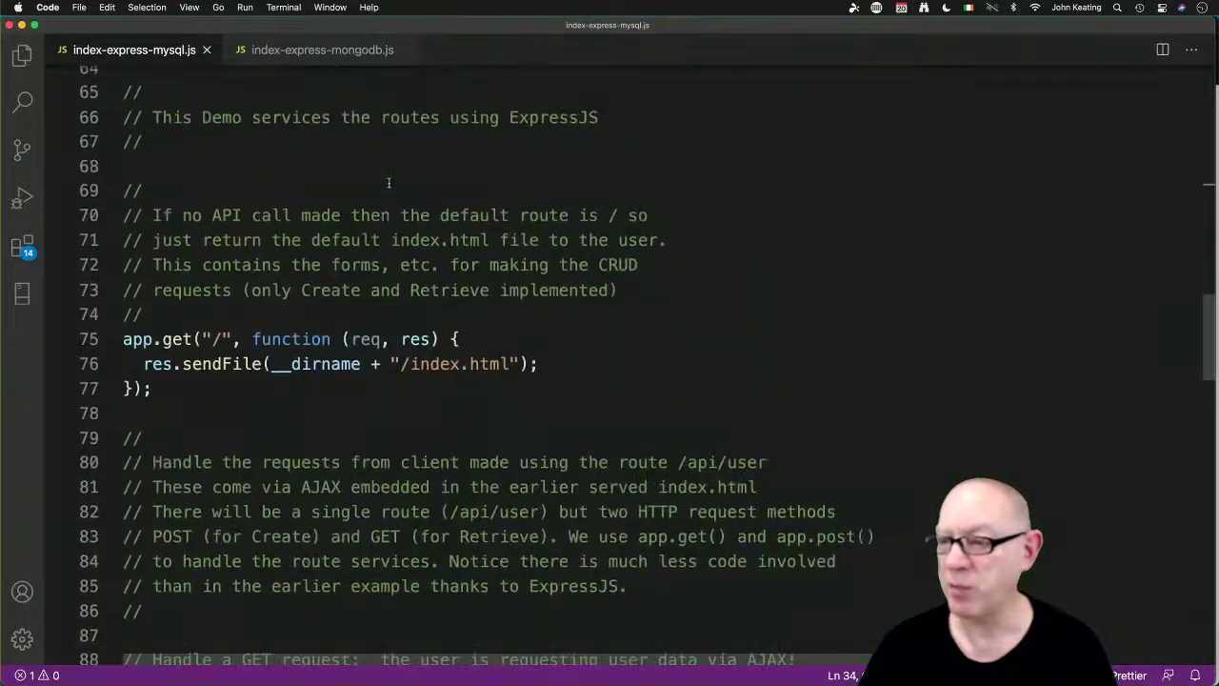
pyautogui.scroll(5, 388, 186)
pyautogui.scroll(10, 389, 185)
# Switch to Safari and review the user records already listed on the AJAX - API - Database Demo page
pyautogui.press('super+Tab')
pyautogui.press('super+Tab')
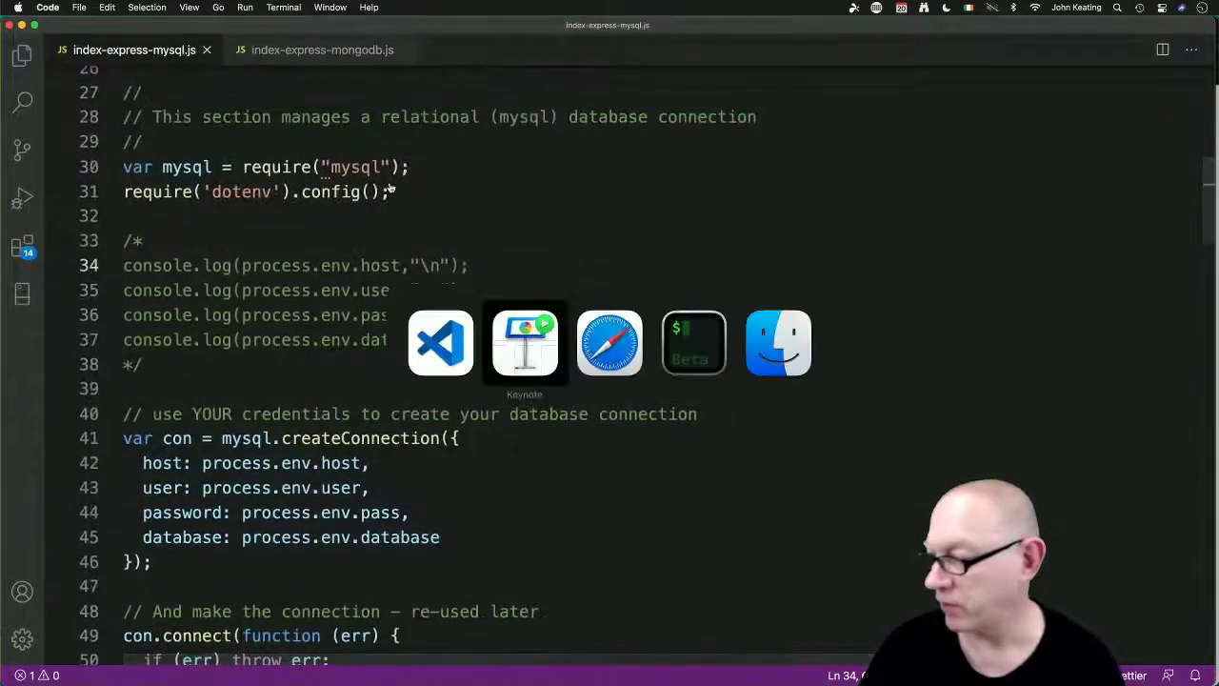
pyautogui.press('super+shift+Tab')
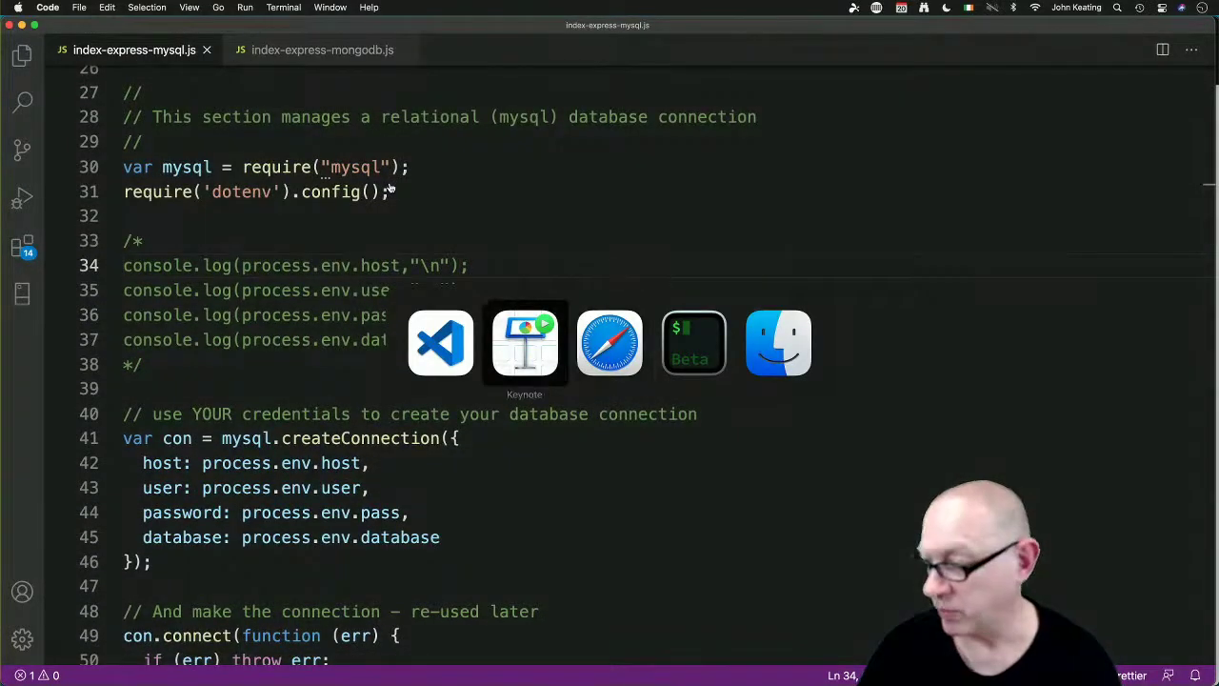
pyautogui.press('super+Tab')
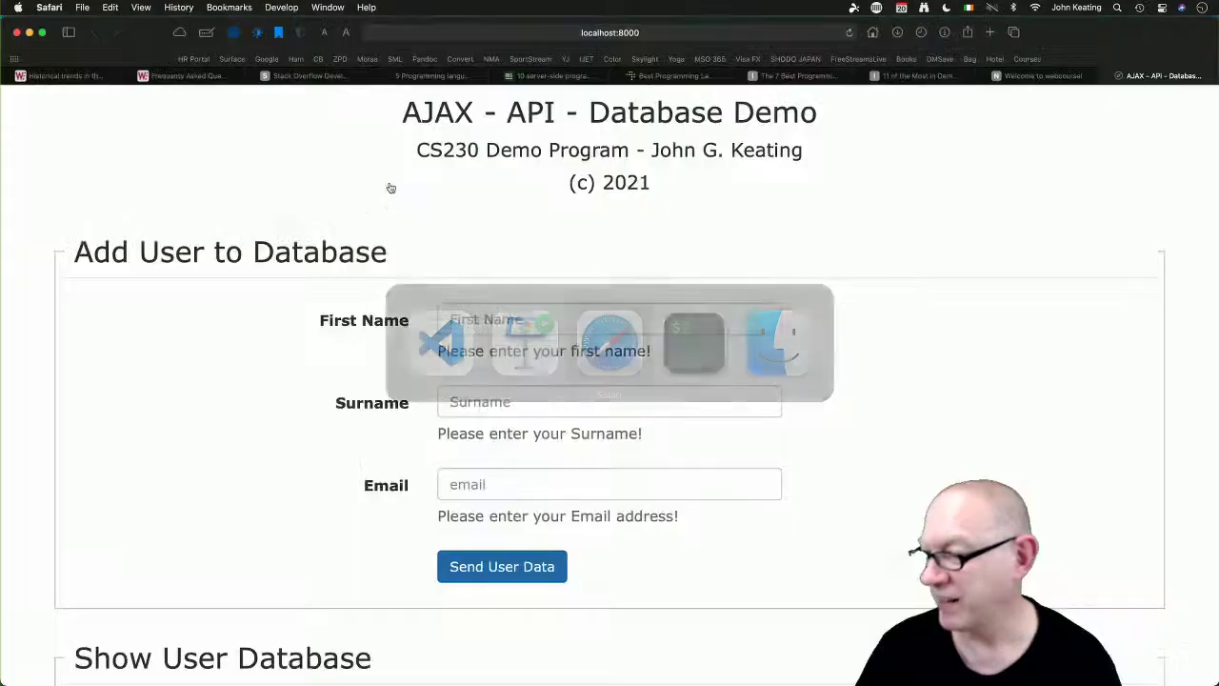
pyautogui.scroll(-3, 387, 231)
pyautogui.scroll(-4, 386, 232)
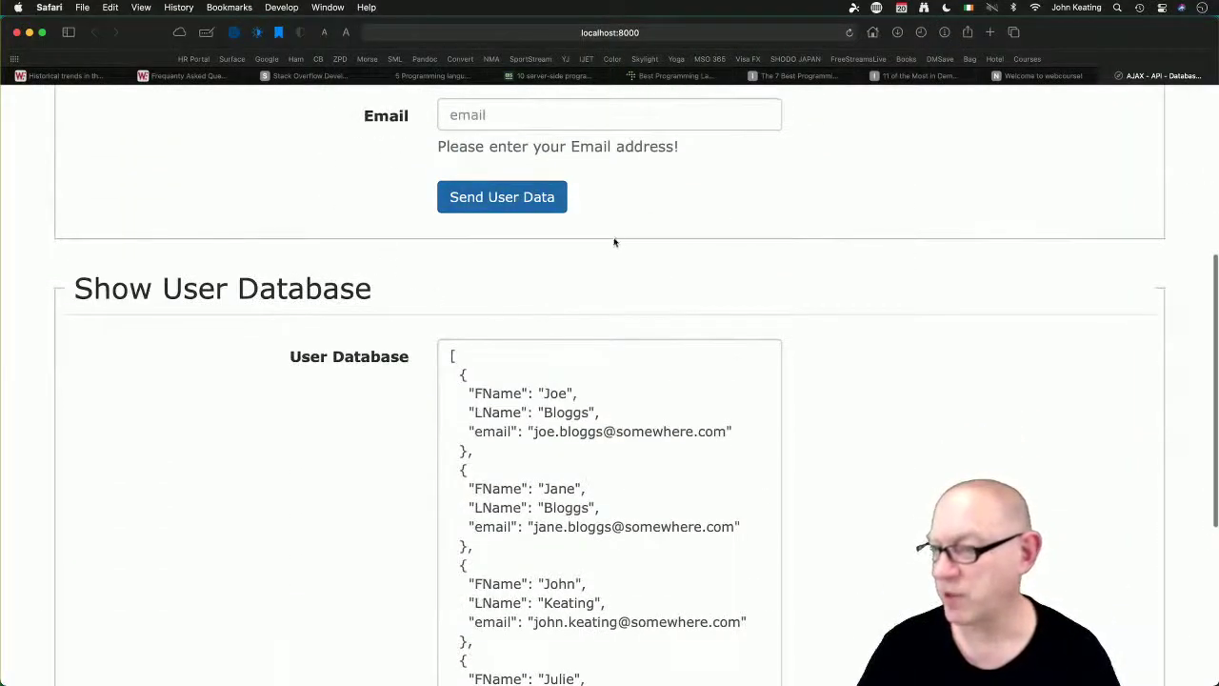
pyautogui.scroll(-7, 614, 242)
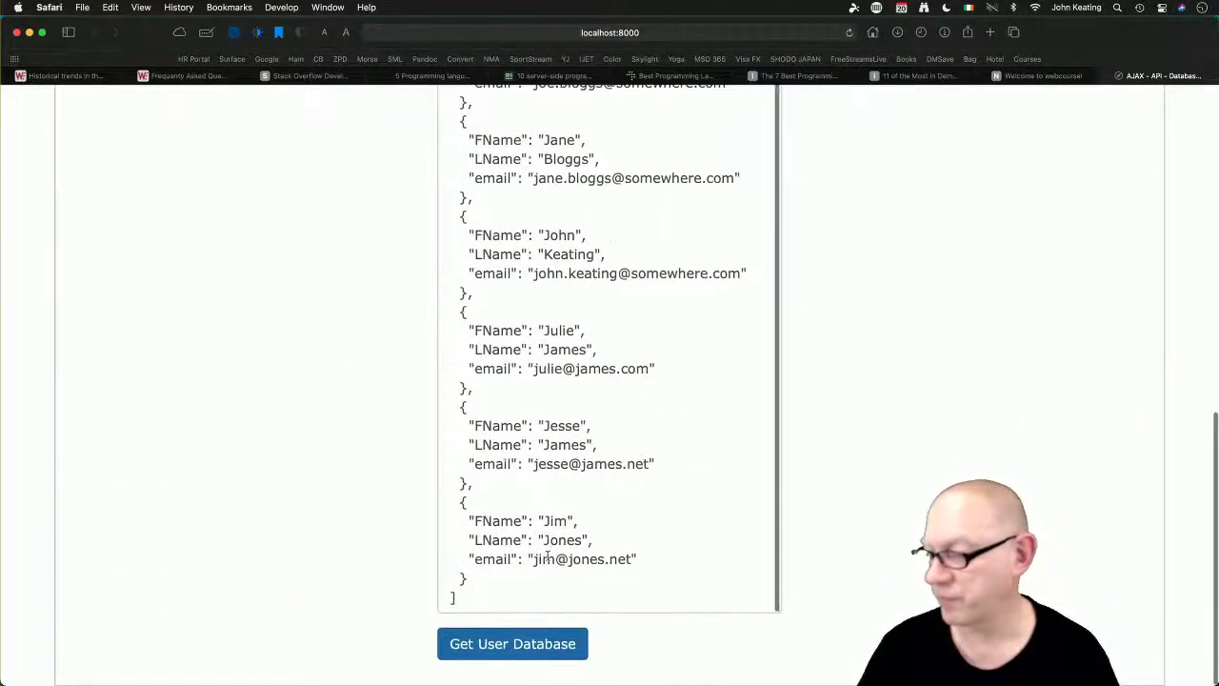
# Reload the localhost:8000 demo page, retrieve the user database from the MySQL-backed server and inspect the returned records
pyautogui.click(849, 32)
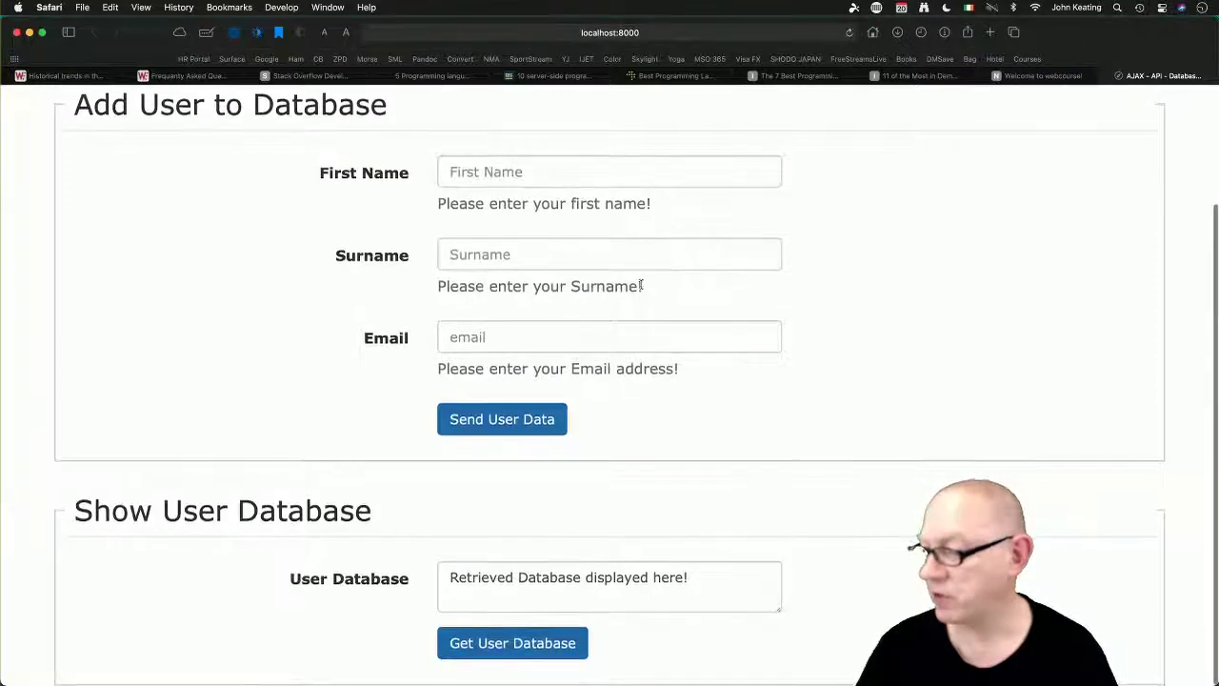
pyautogui.click(492, 633)
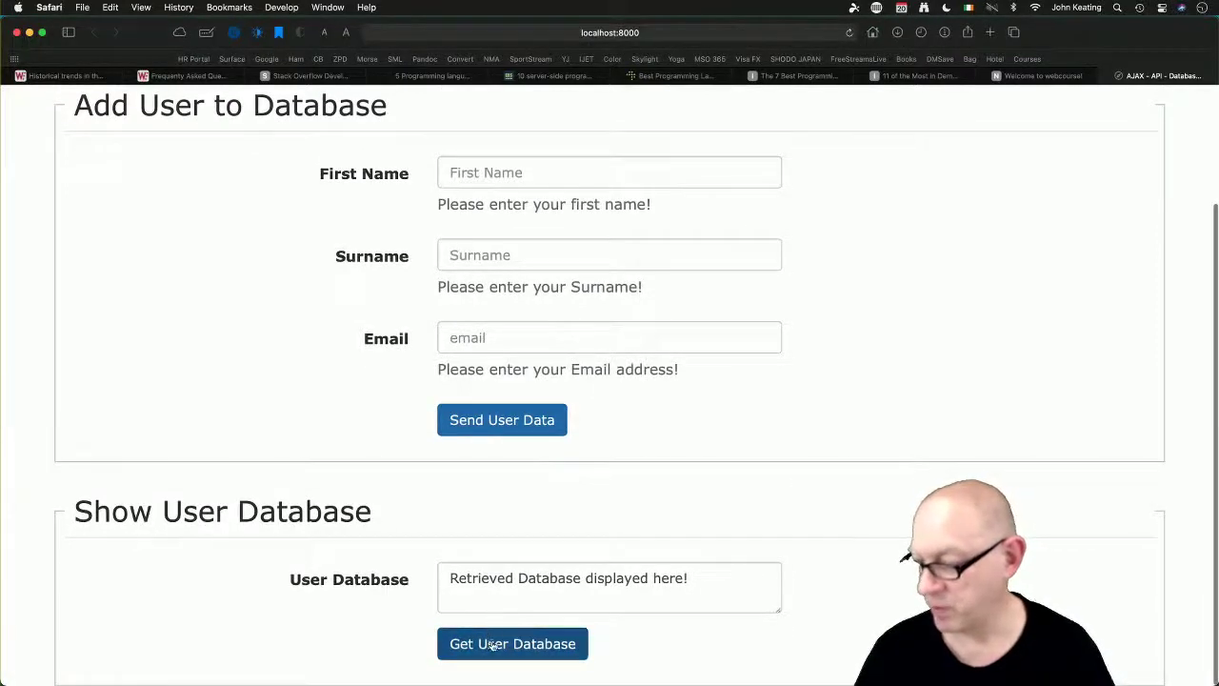
pyautogui.scroll(-1, 535, 571)
pyautogui.scroll(-6, 535, 563)
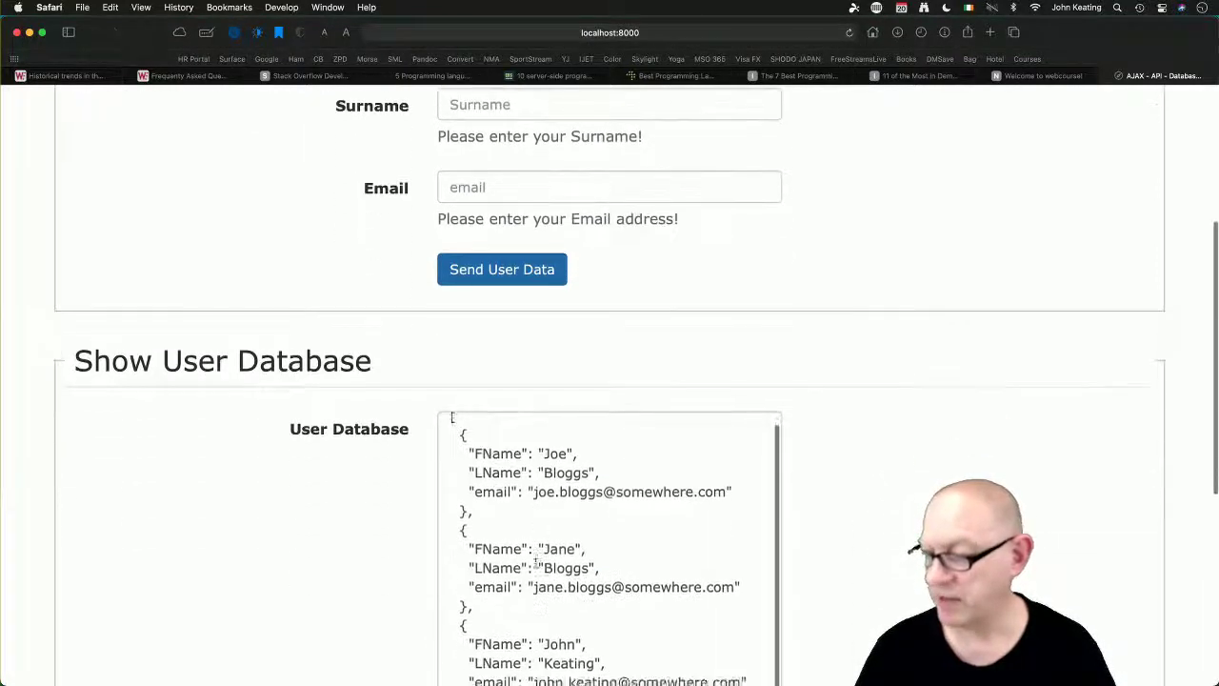
pyautogui.press('alt+super+8')
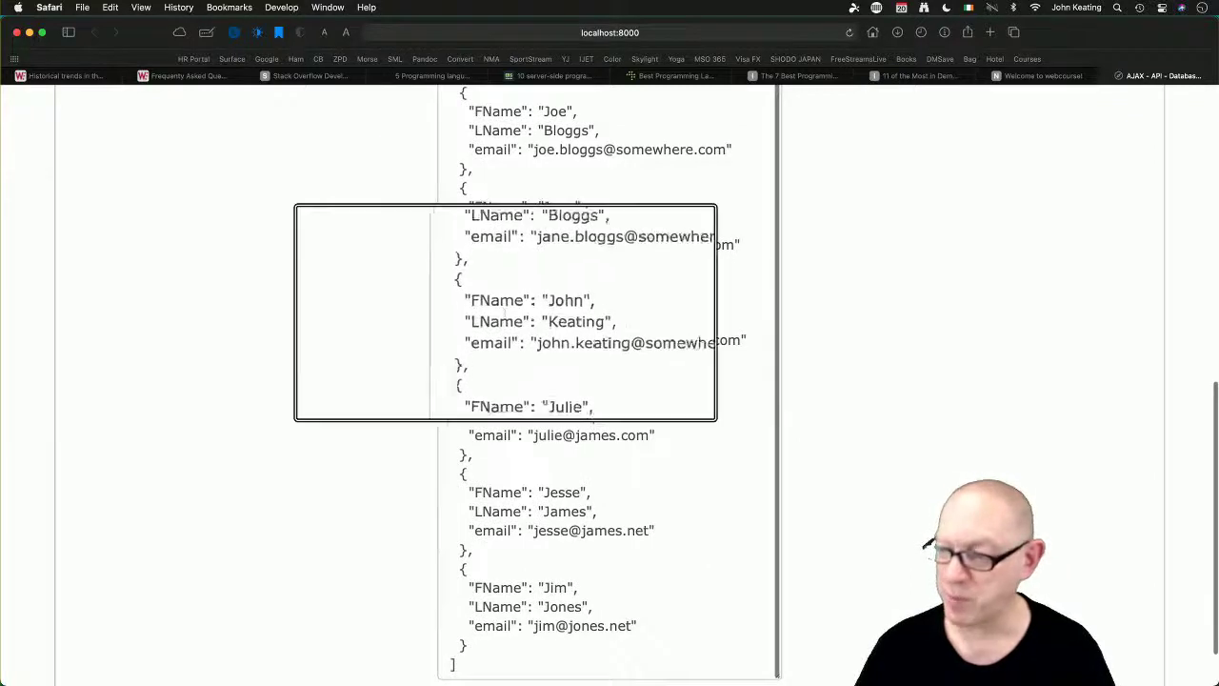
pyautogui.press('alt+super+8')
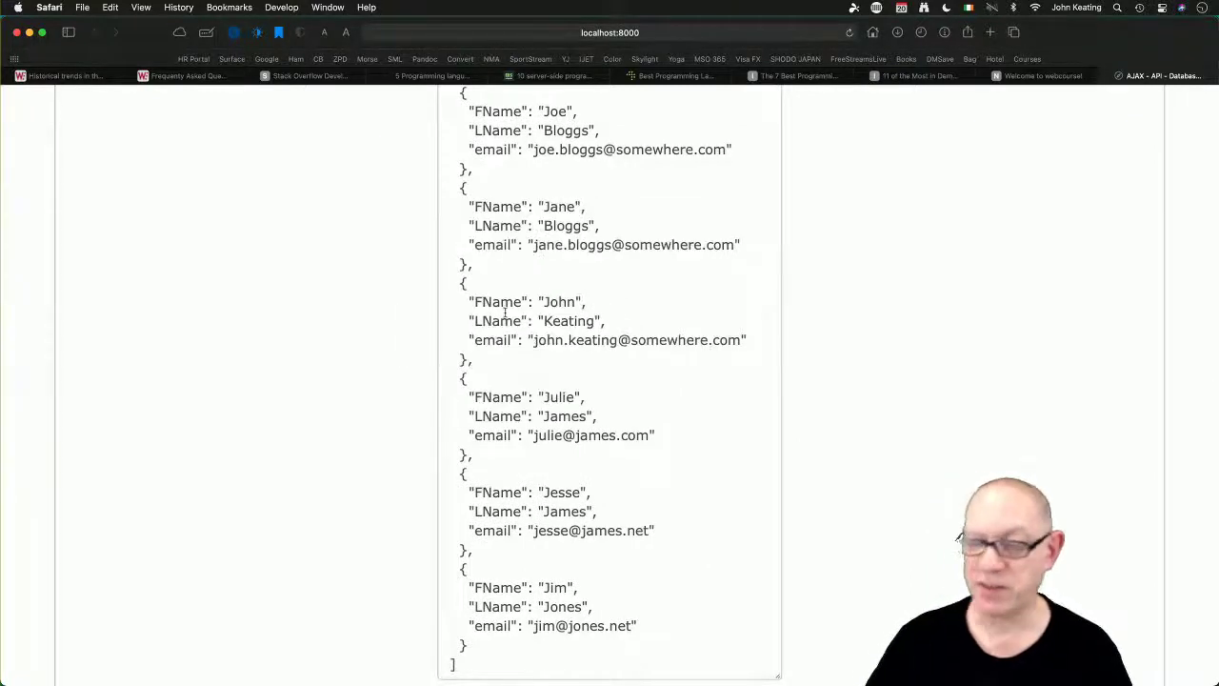
# Switch to iTerm2 and stop the running MySQL-backed Node server
pyautogui.press('super+Tab')
pyautogui.press('super+Tab')
pyautogui.press('super+Tab')
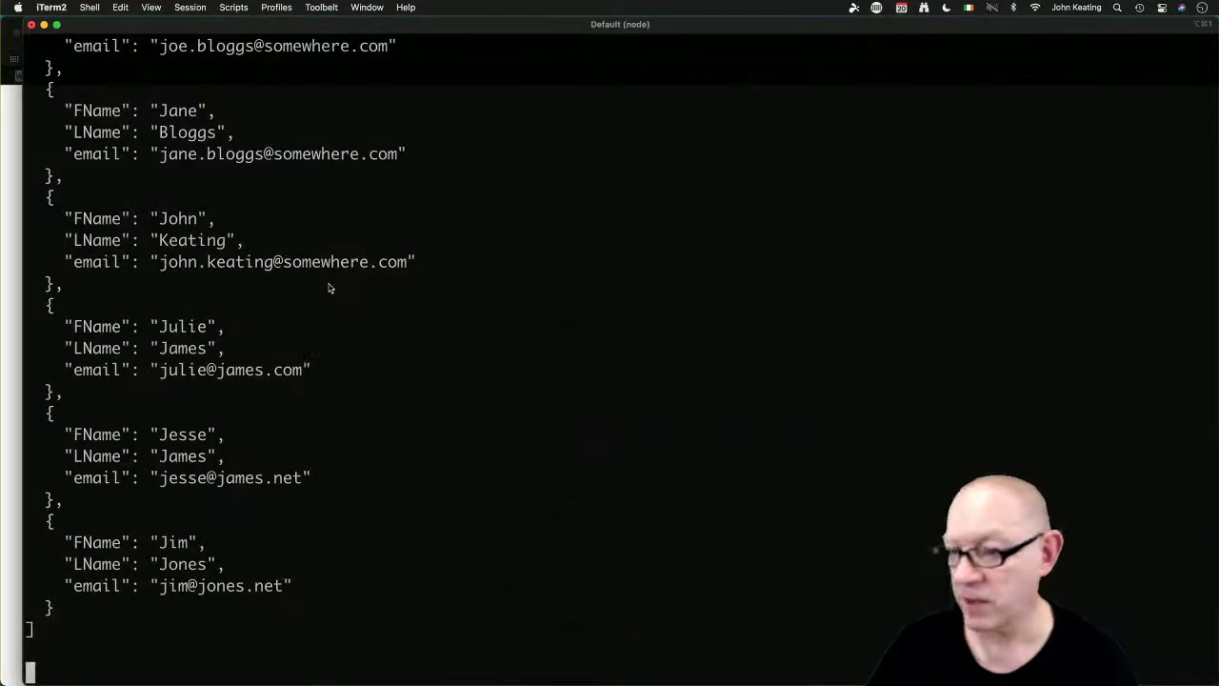
pyautogui.hotkey('ctrl', 'c')
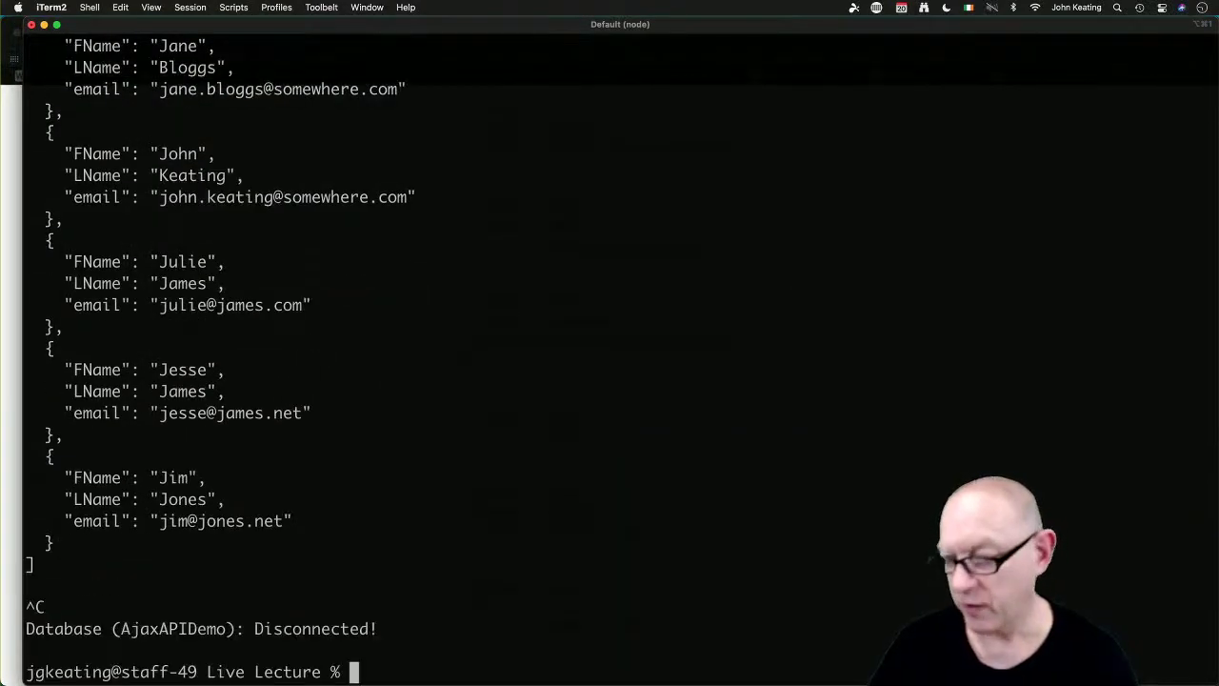
pyautogui.press('Up')
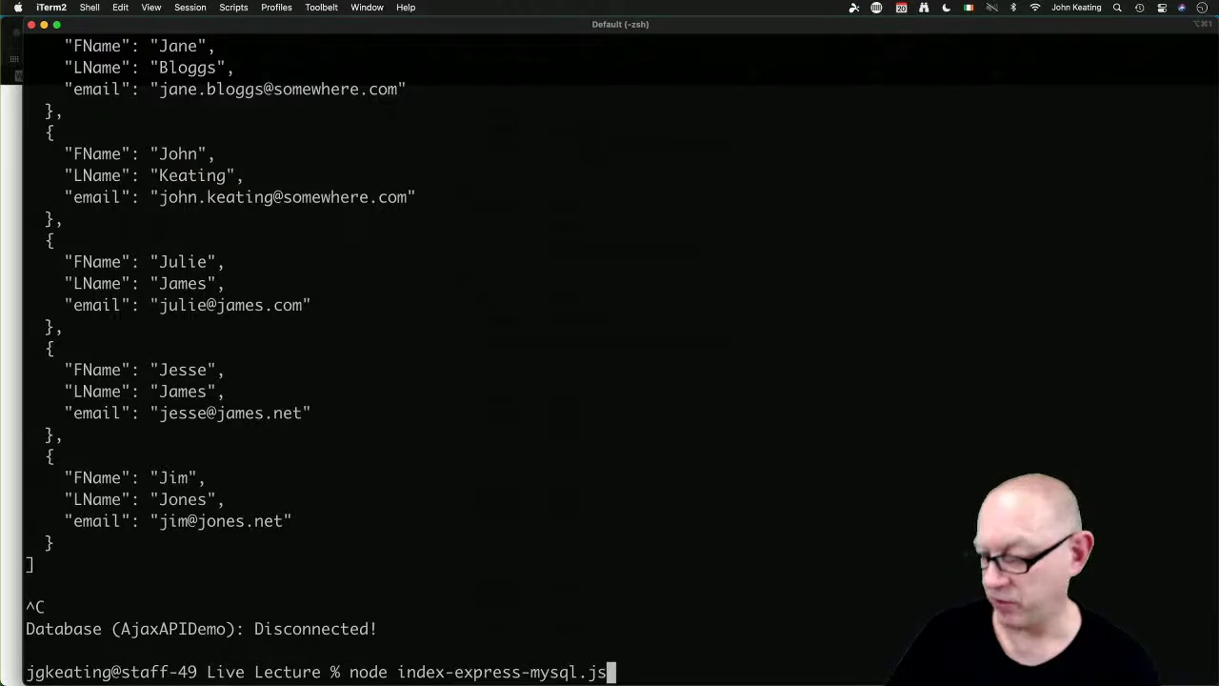
pyautogui.moveTo(460, 667)
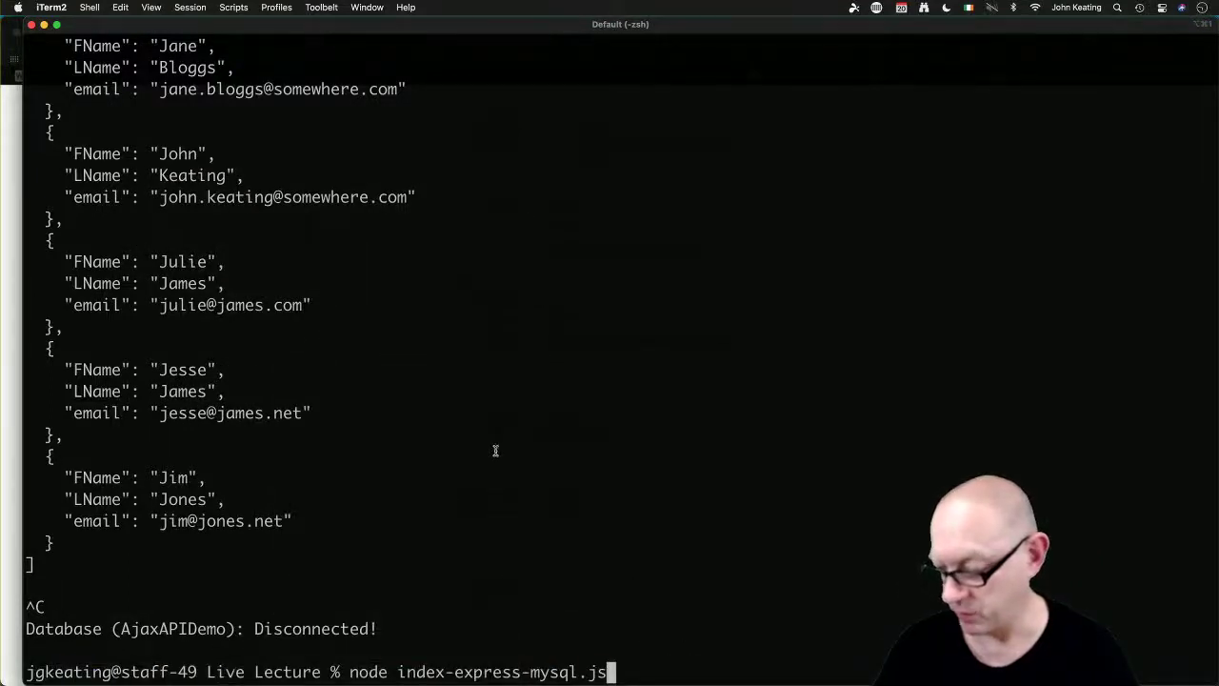
pyautogui.press('BackSpace')
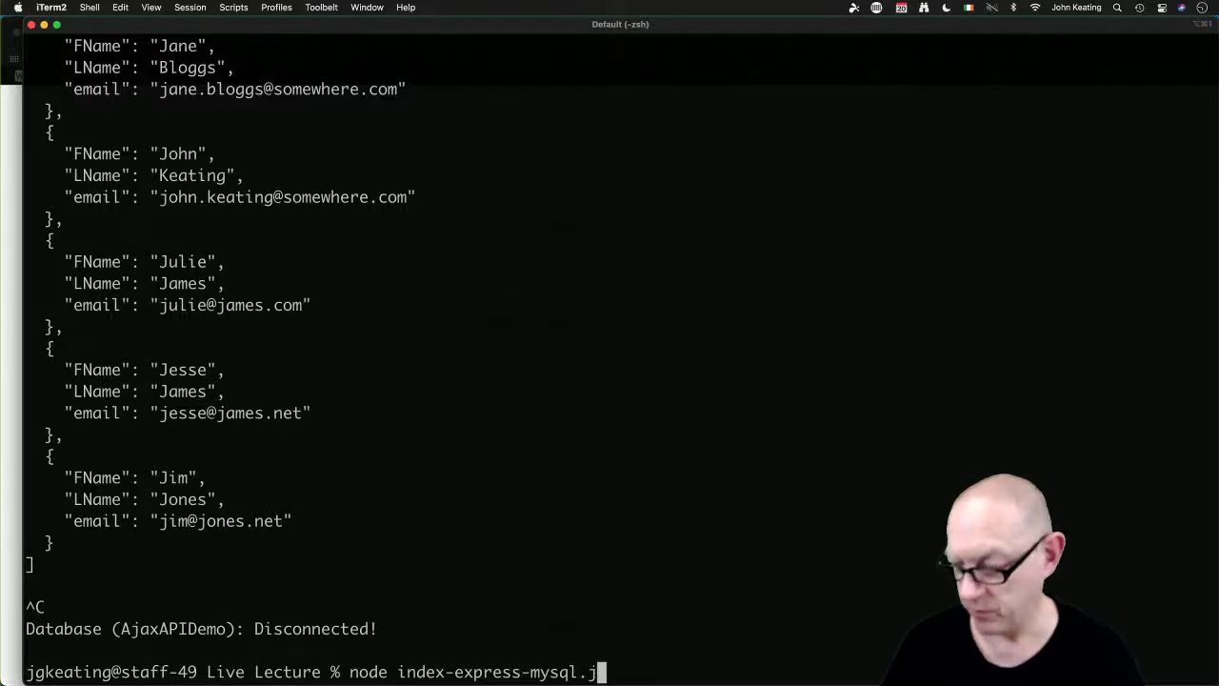
pyautogui.hotkey('ctrl', 'c')
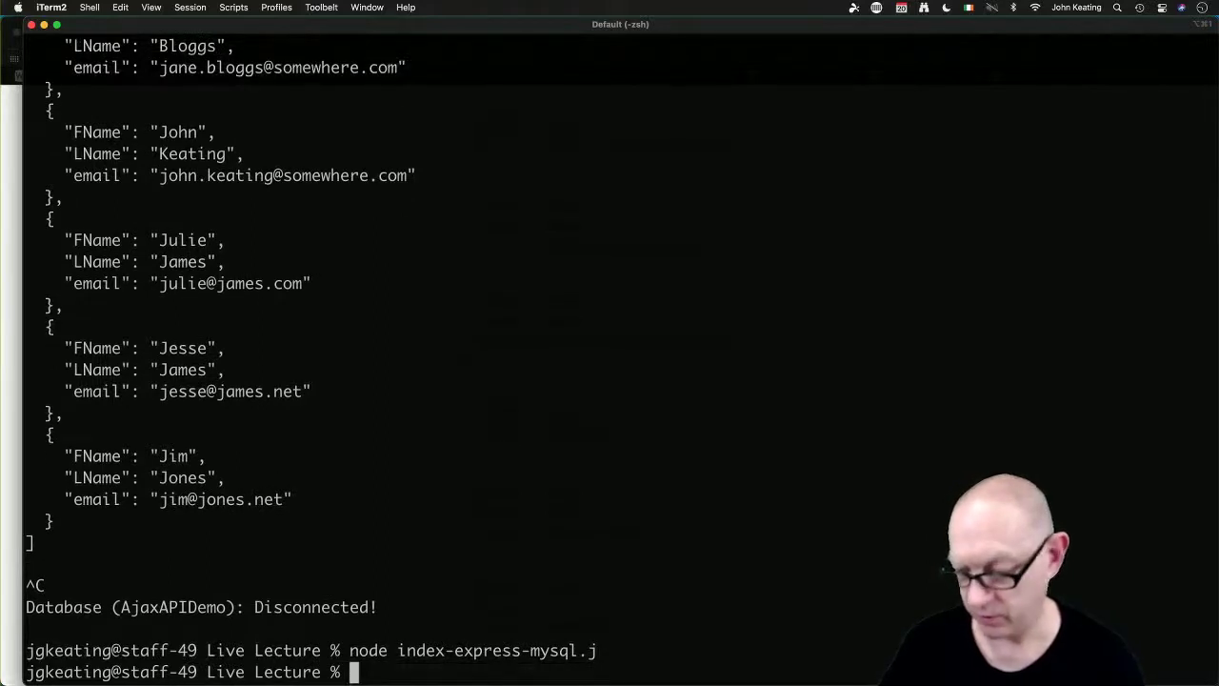
# Clear the terminal output and add a few blank prompt lines
pyautogui.write('clear')
pyautogui.press('Return')
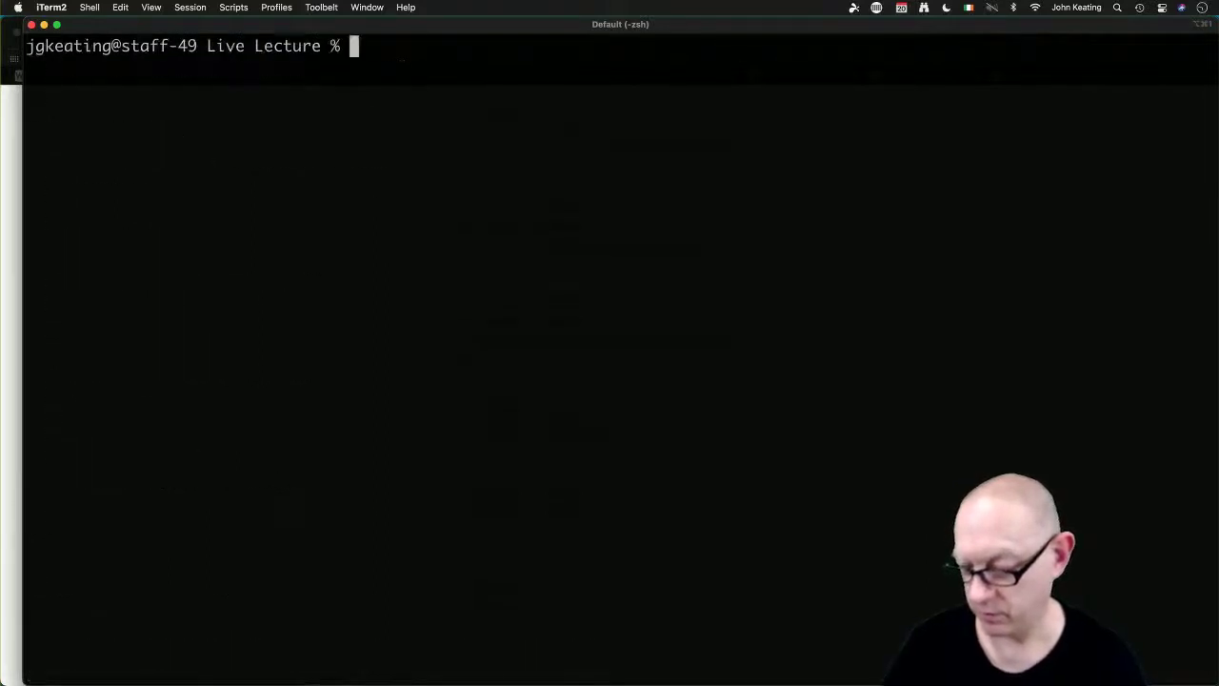
pyautogui.press('Return')
pyautogui.press('Return')
pyautogui.press('Return')
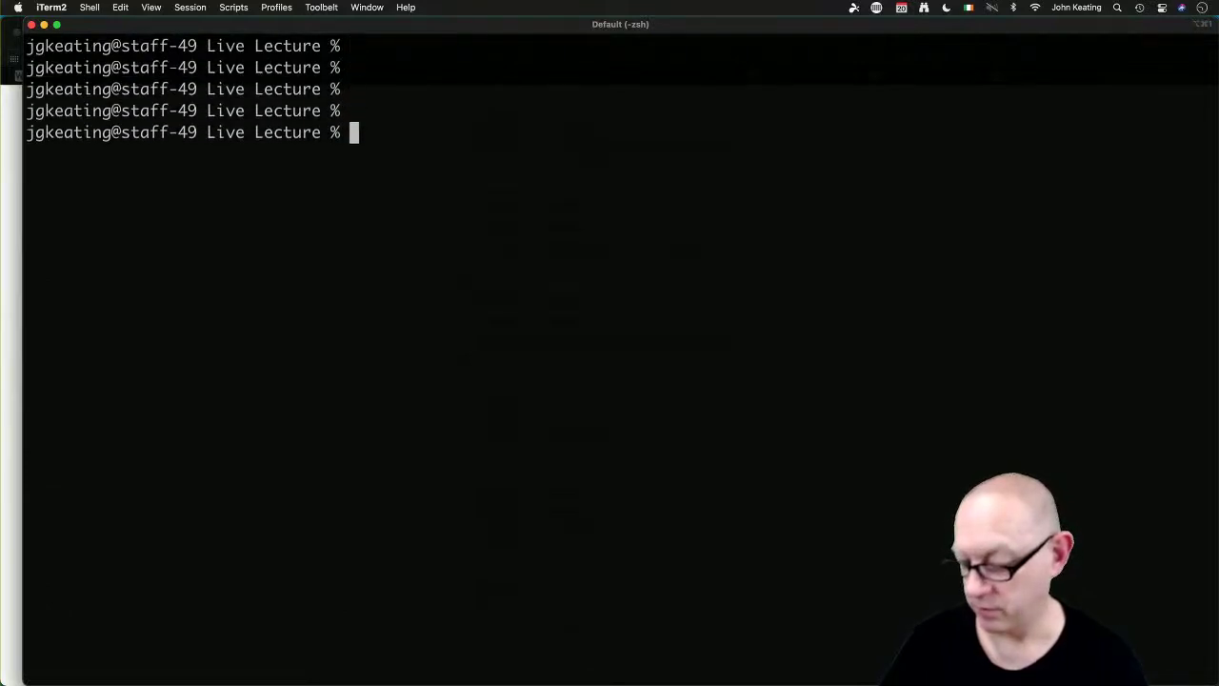
# Start the MongoDB version of the server with the command node index-express-mongodb.js
pyautogui.press('Up')
pyautogui.press('Up')
pyautogui.press('super+alt+8')
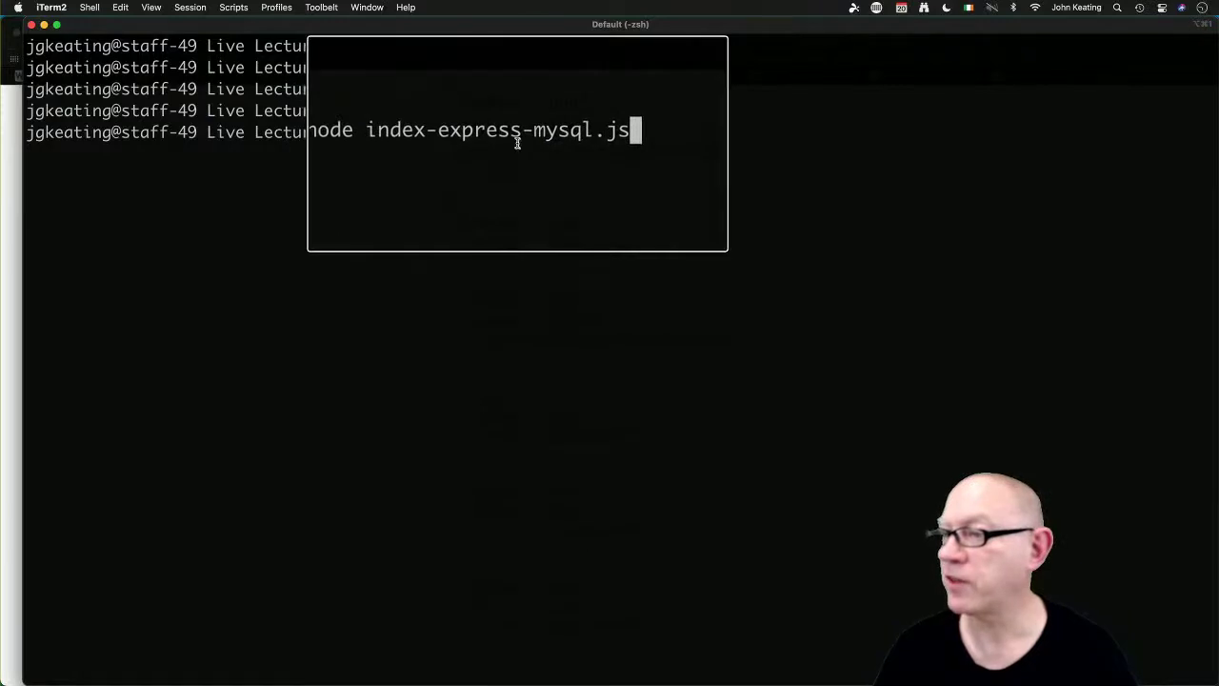
pyautogui.press('super+alt+8')
pyautogui.press('Up')
pyautogui.press('Up')
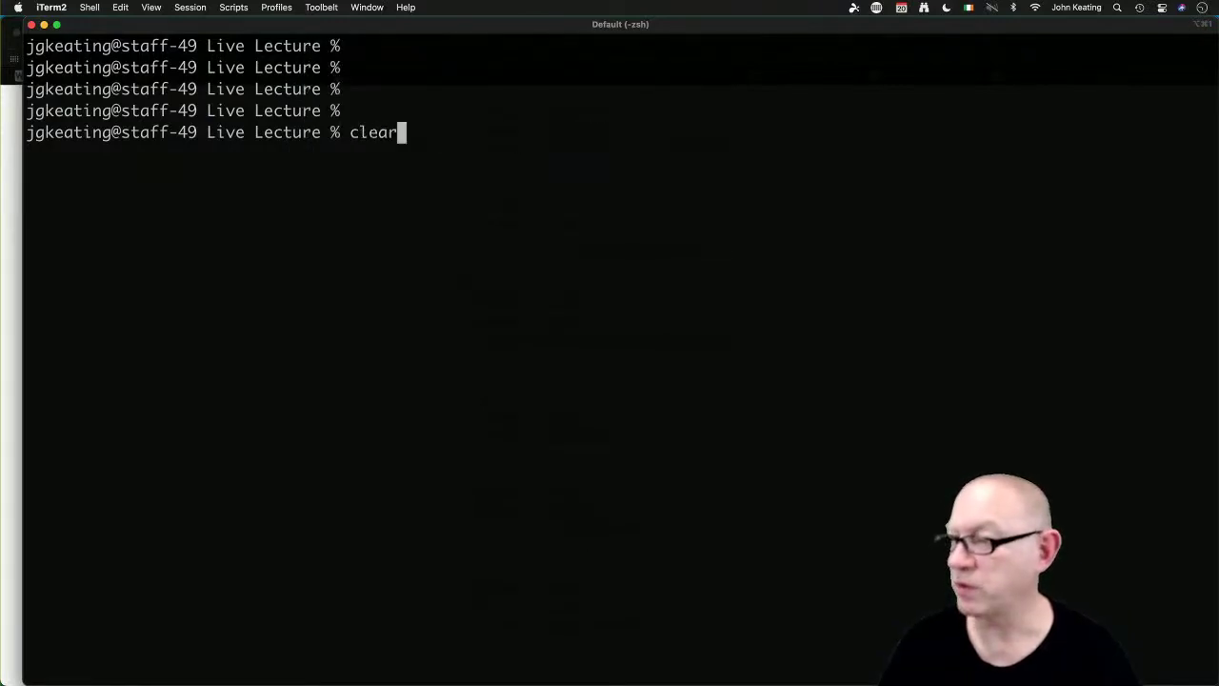
pyautogui.press('super+alt+8')
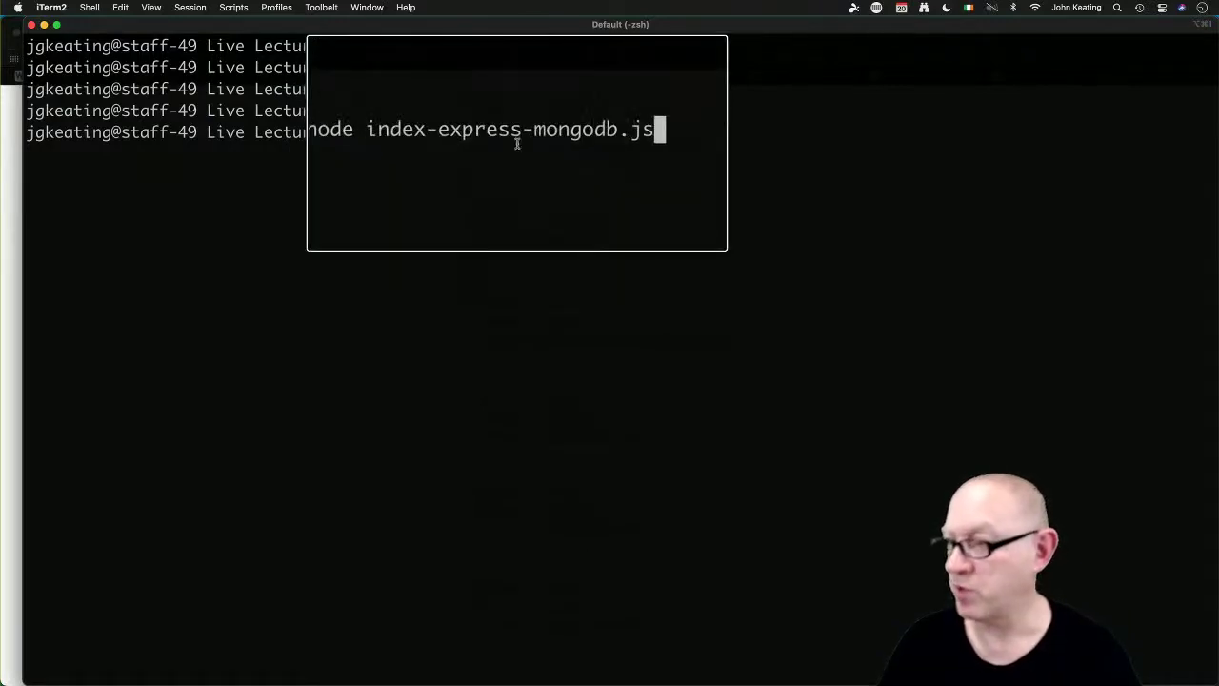
pyautogui.press('super+alt+8')
pyautogui.press('Return')
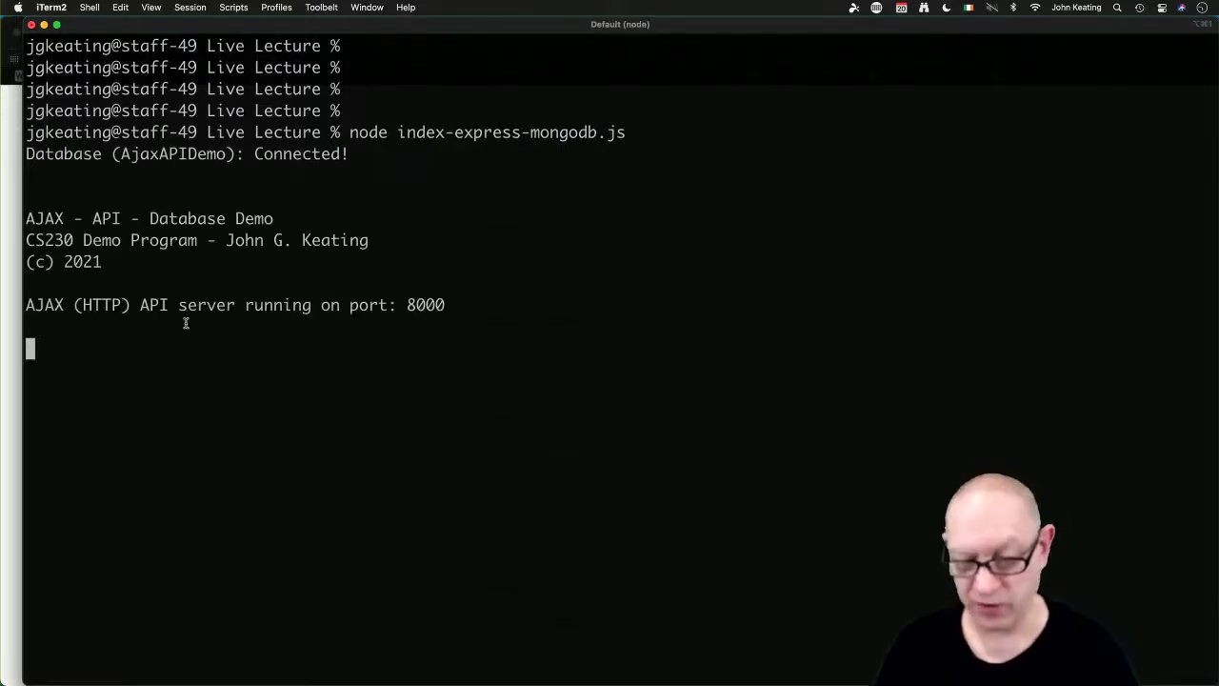
# Switch to Safari, retrieve the user database from the MongoDB-backed server and inspect the _id fields of the returned records
pyautogui.press('super+Tab')
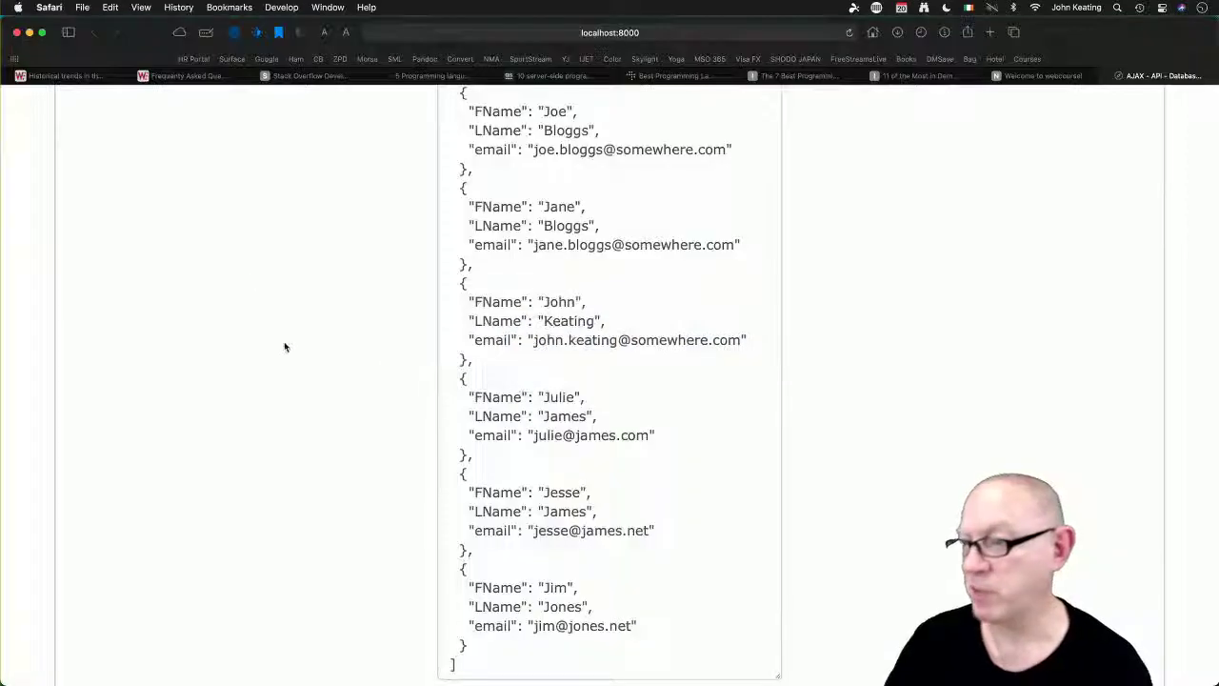
pyautogui.scroll(1, 521, 303)
pyautogui.scroll(-3, 519, 305)
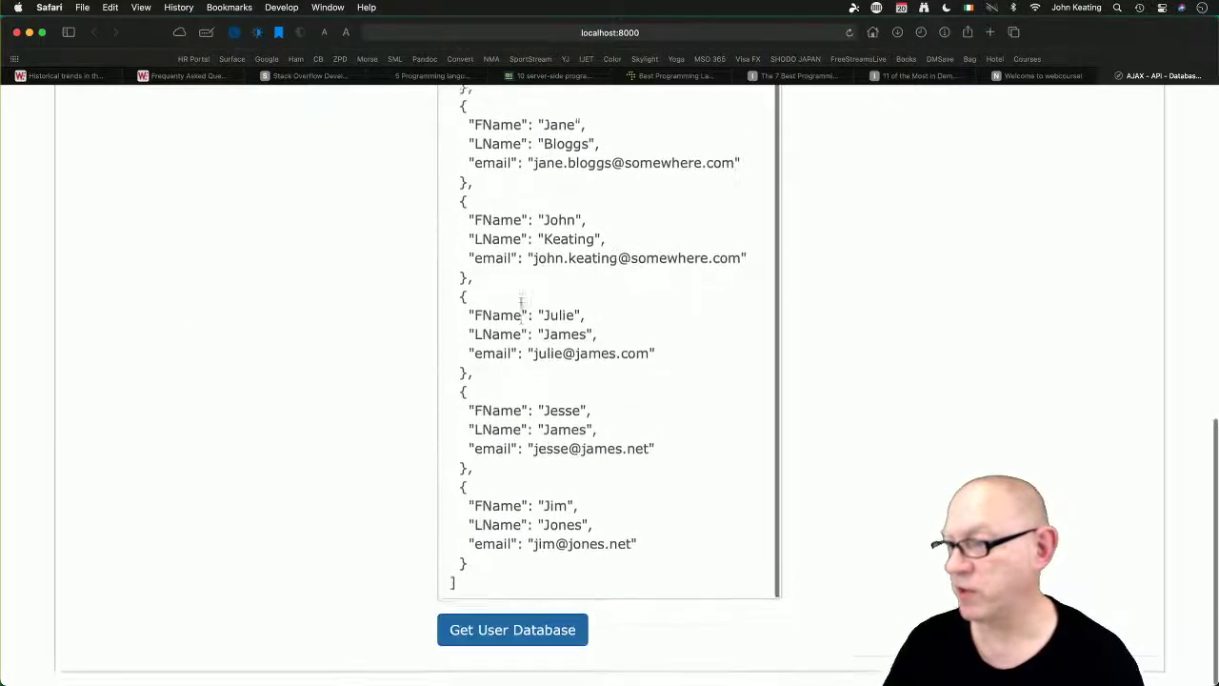
pyautogui.click(525, 659)
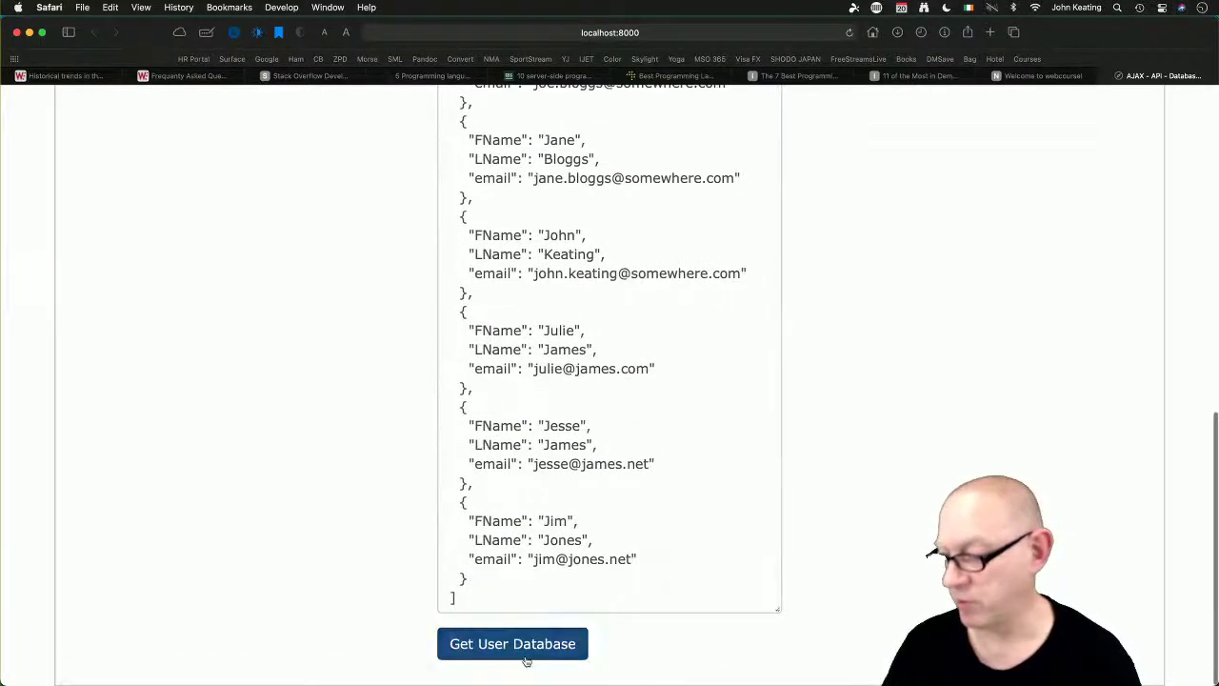
pyautogui.scroll(10, 525, 659)
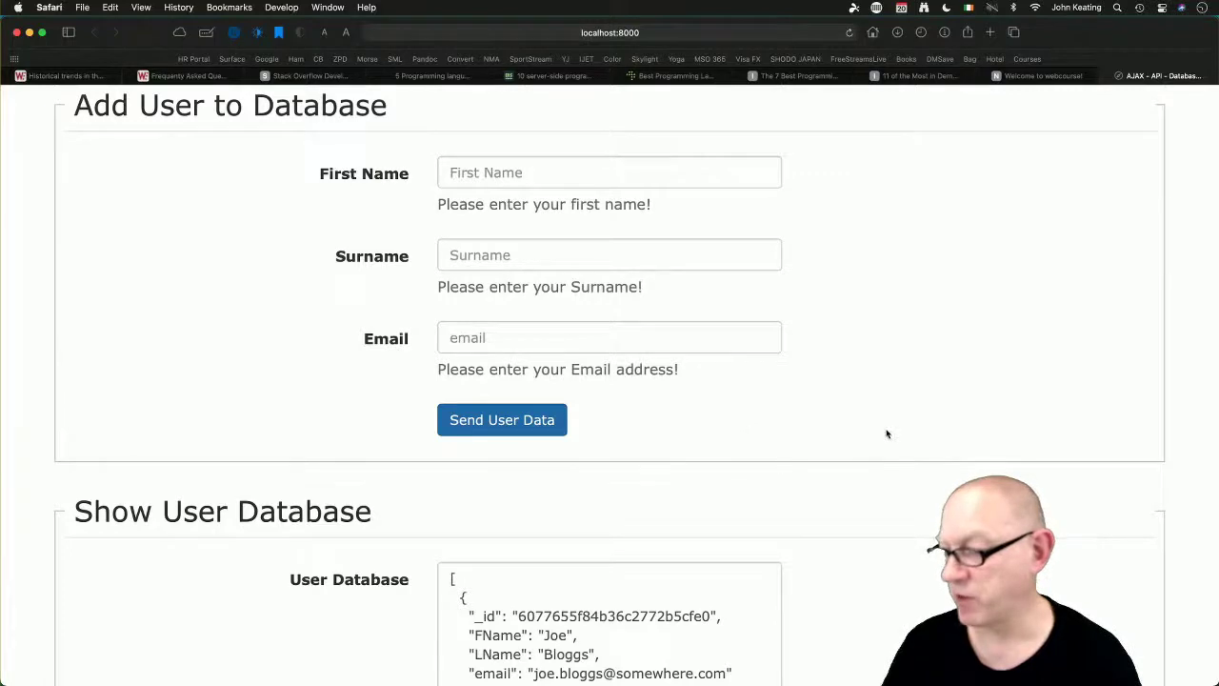
pyautogui.scroll(-10, 887, 434)
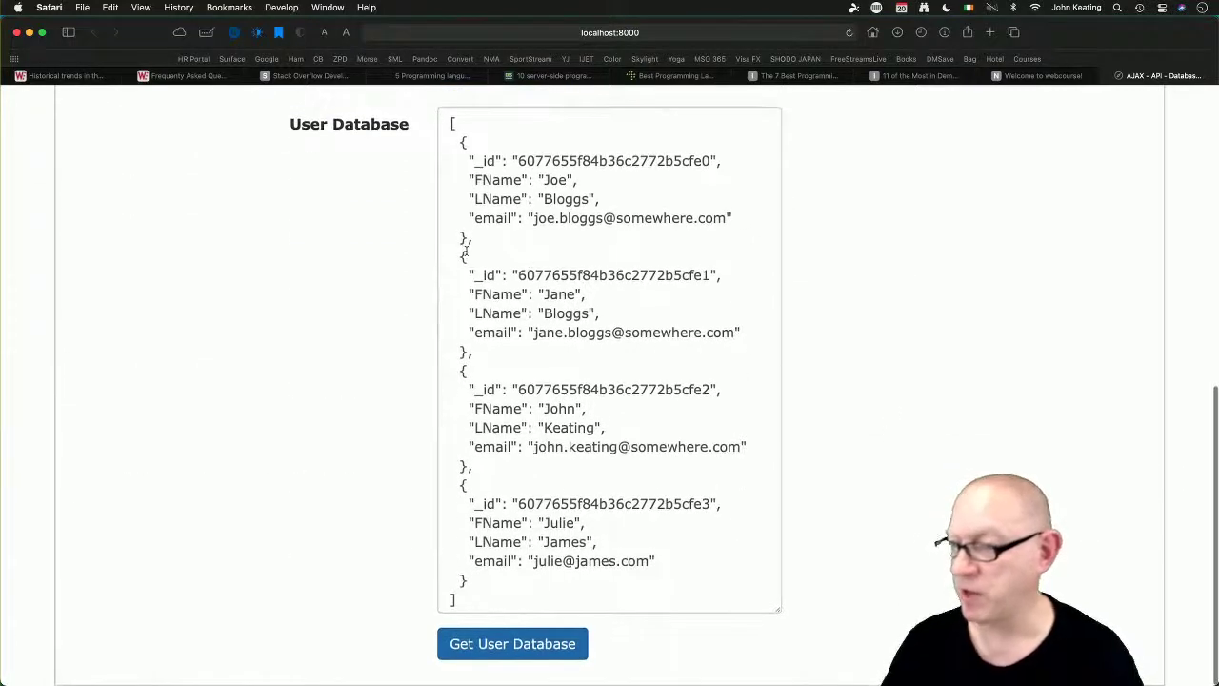
pyautogui.press('super+alt+8')
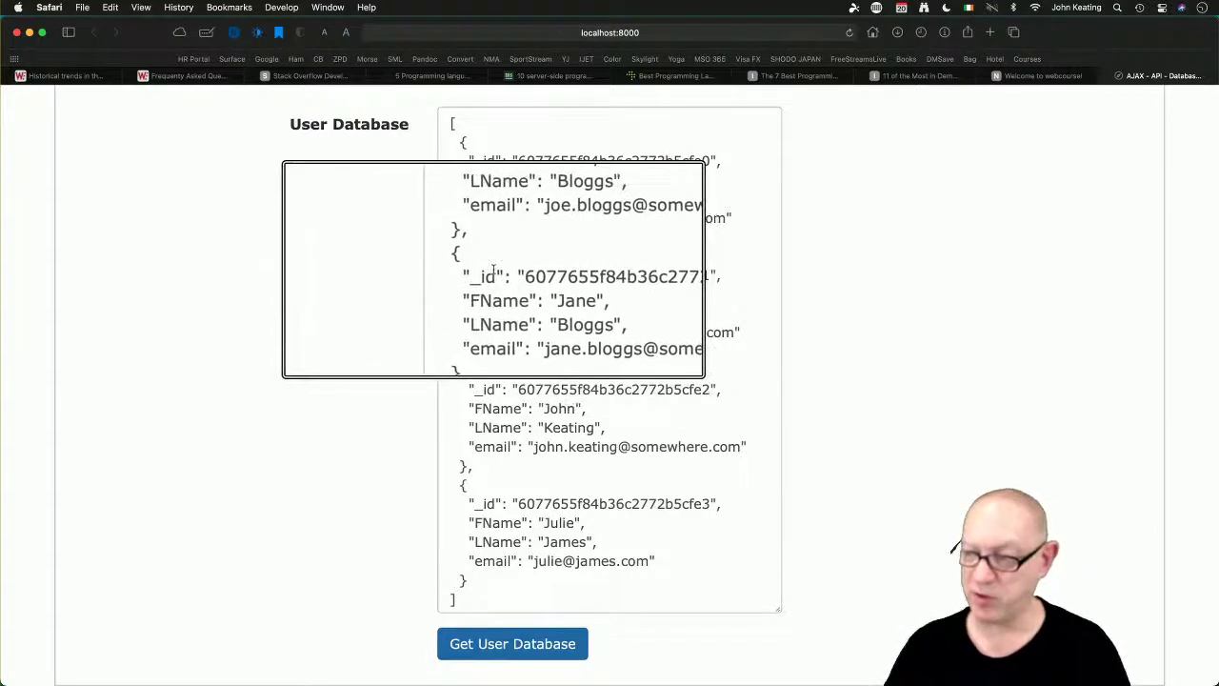
pyautogui.press('super+alt+8')
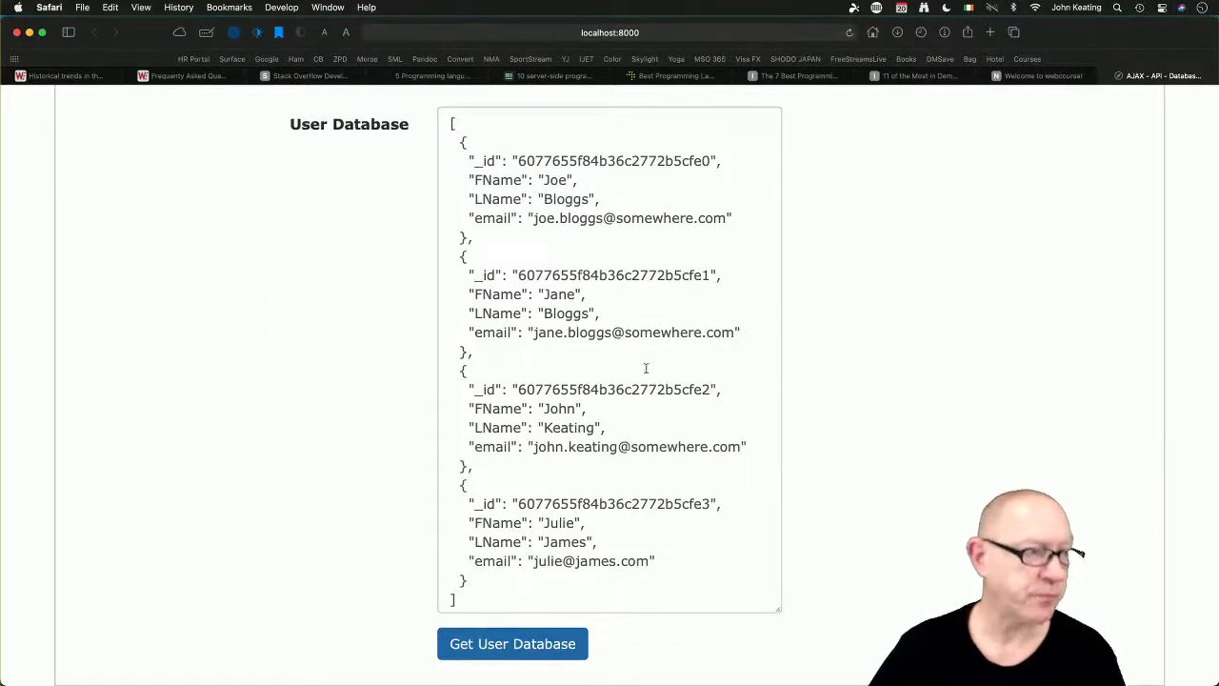
# Switch to the GitHub public-apis window and look through the README's category index and the Animals API table
pyautogui.scroll(-2, 643, 345)
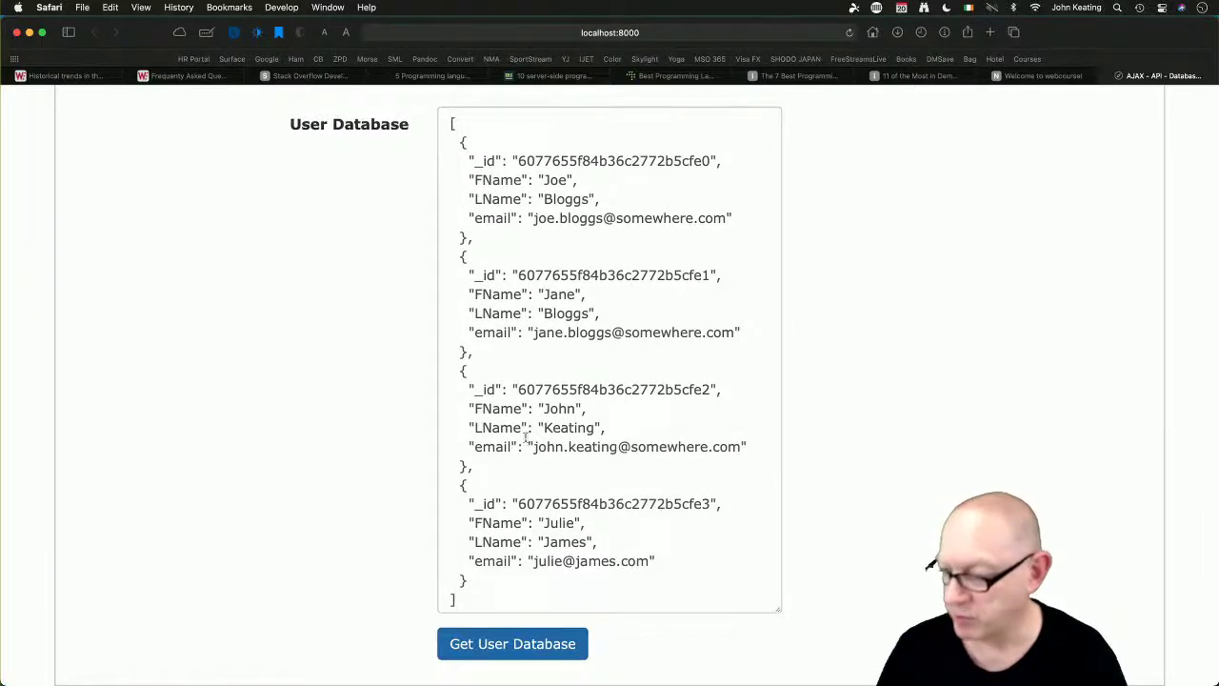
pyautogui.scroll(10, 522, 428)
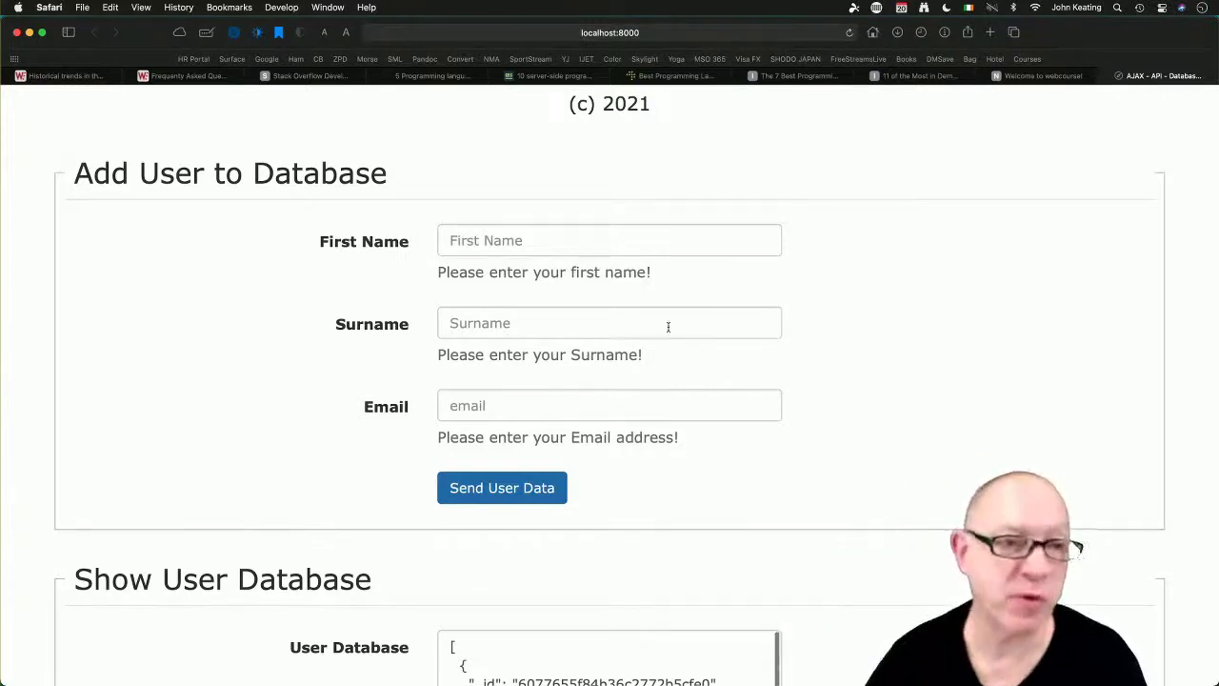
pyautogui.click(326, 8)
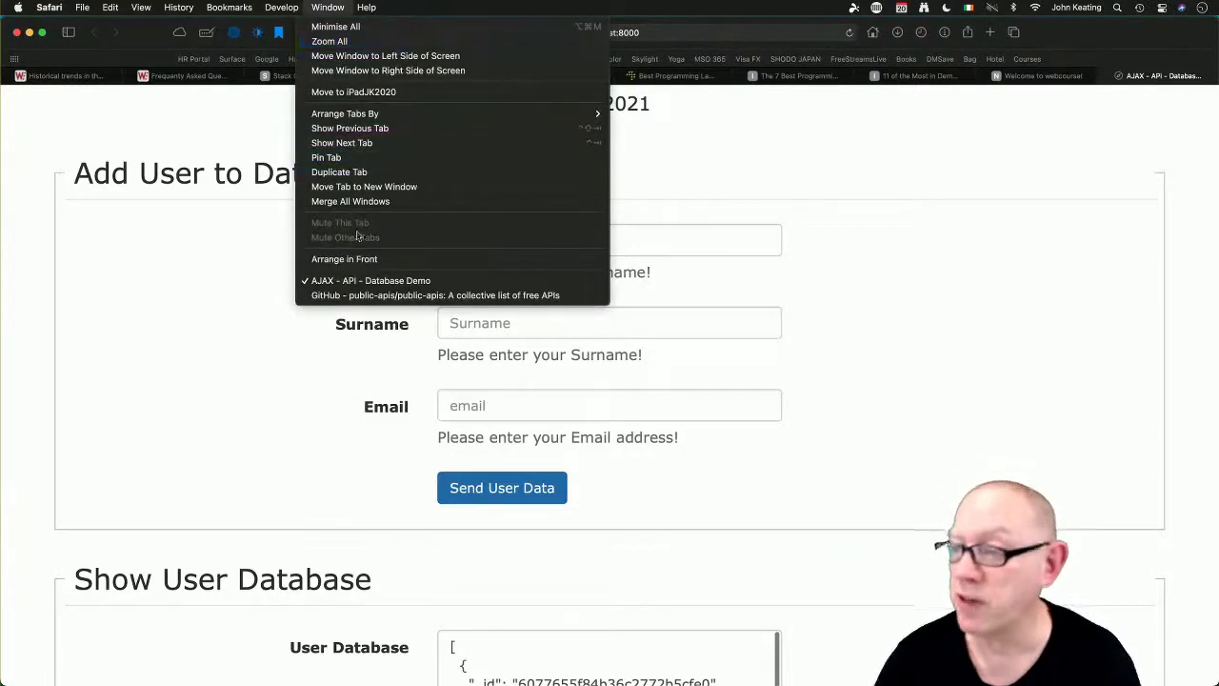
pyautogui.click(324, 295)
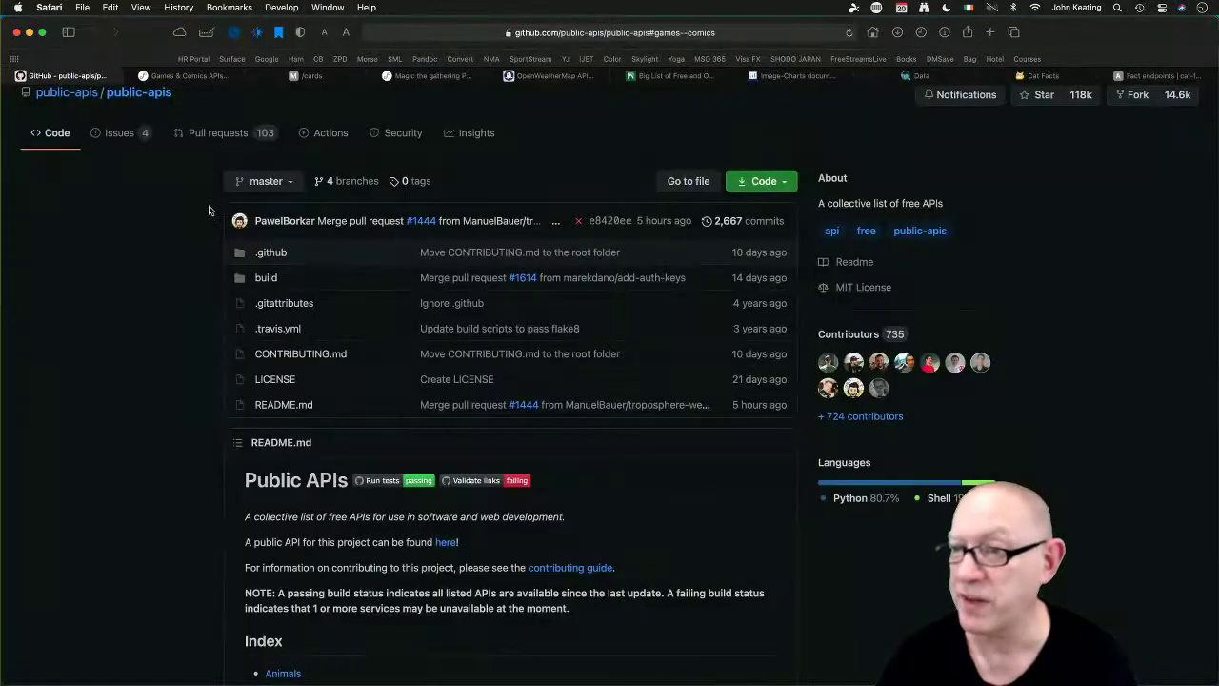
pyautogui.scroll(3, 208, 209)
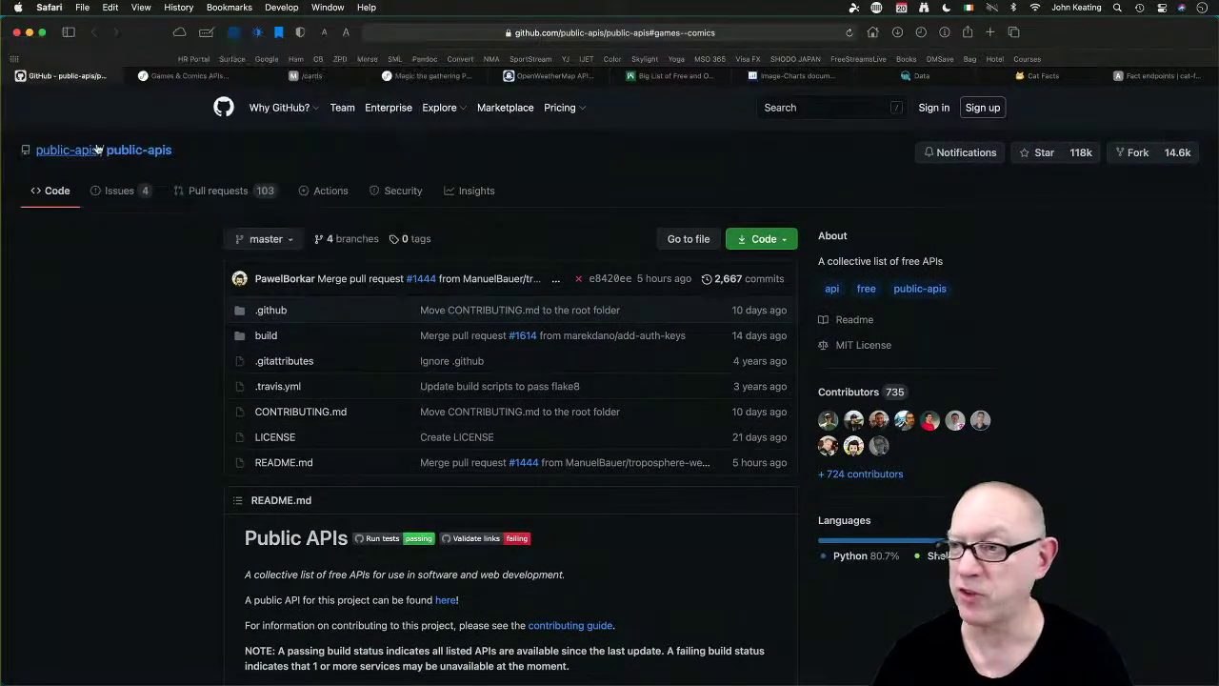
pyautogui.scroll(-5, 322, 390)
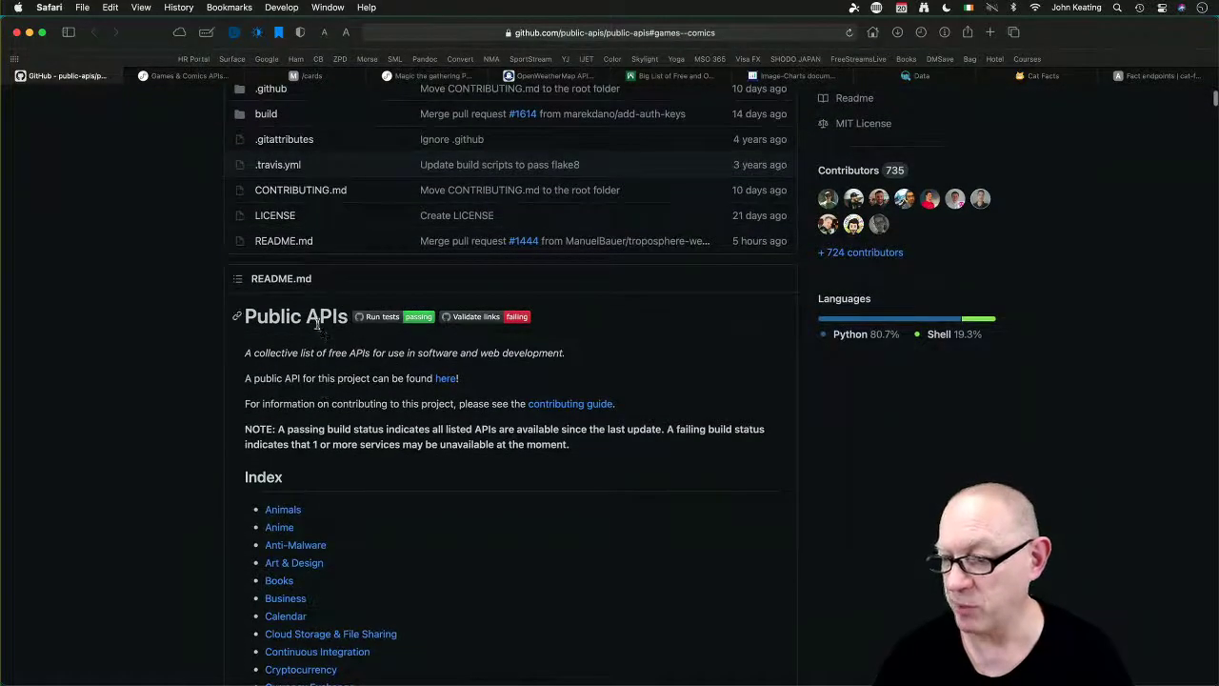
pyautogui.scroll(-4, 378, 472)
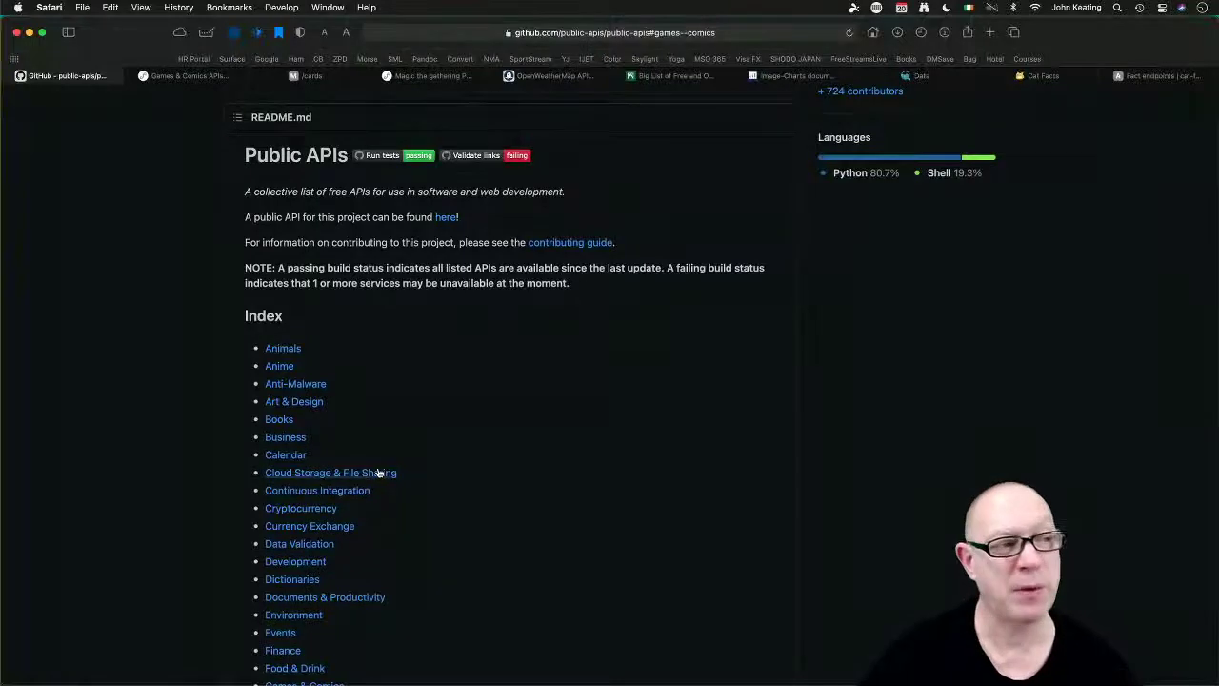
pyautogui.scroll(-2, 378, 472)
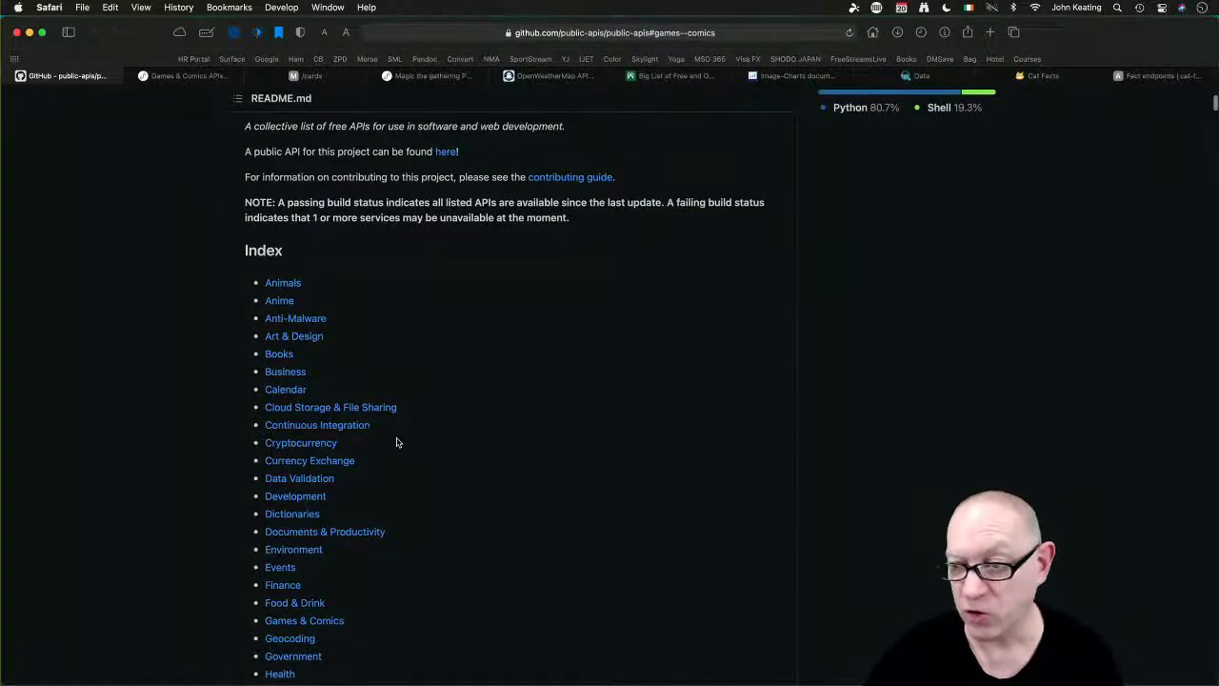
pyautogui.scroll(-18, 397, 441)
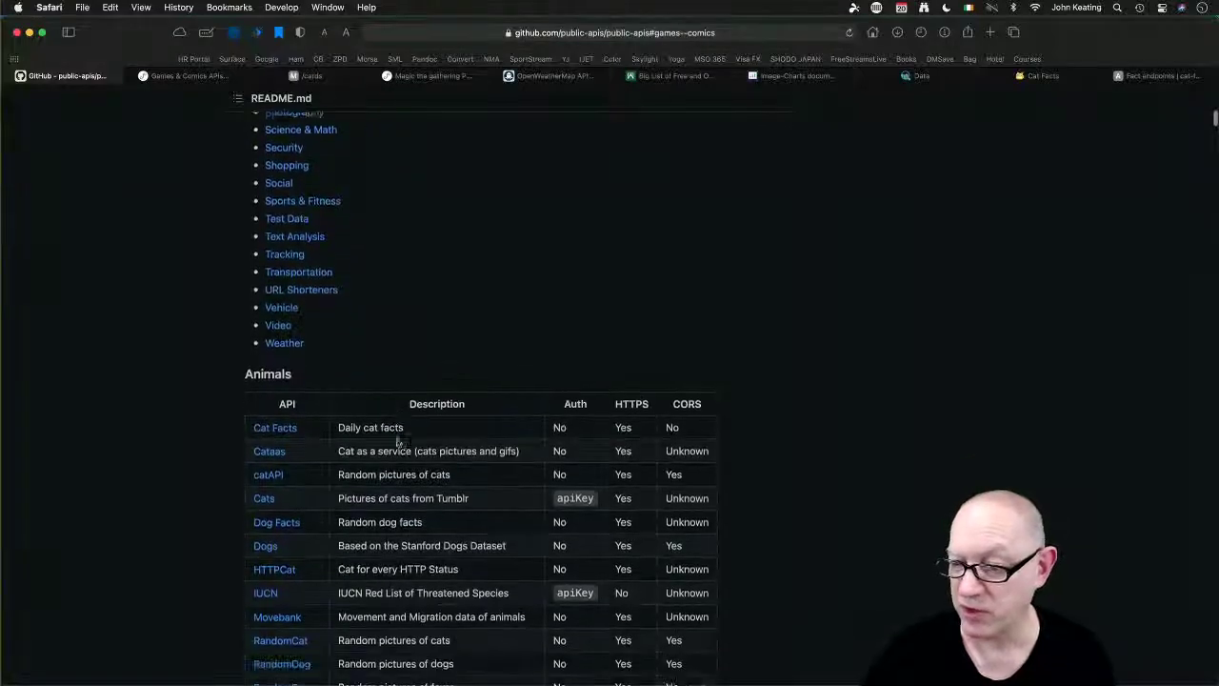
pyautogui.scroll(-3, 398, 440)
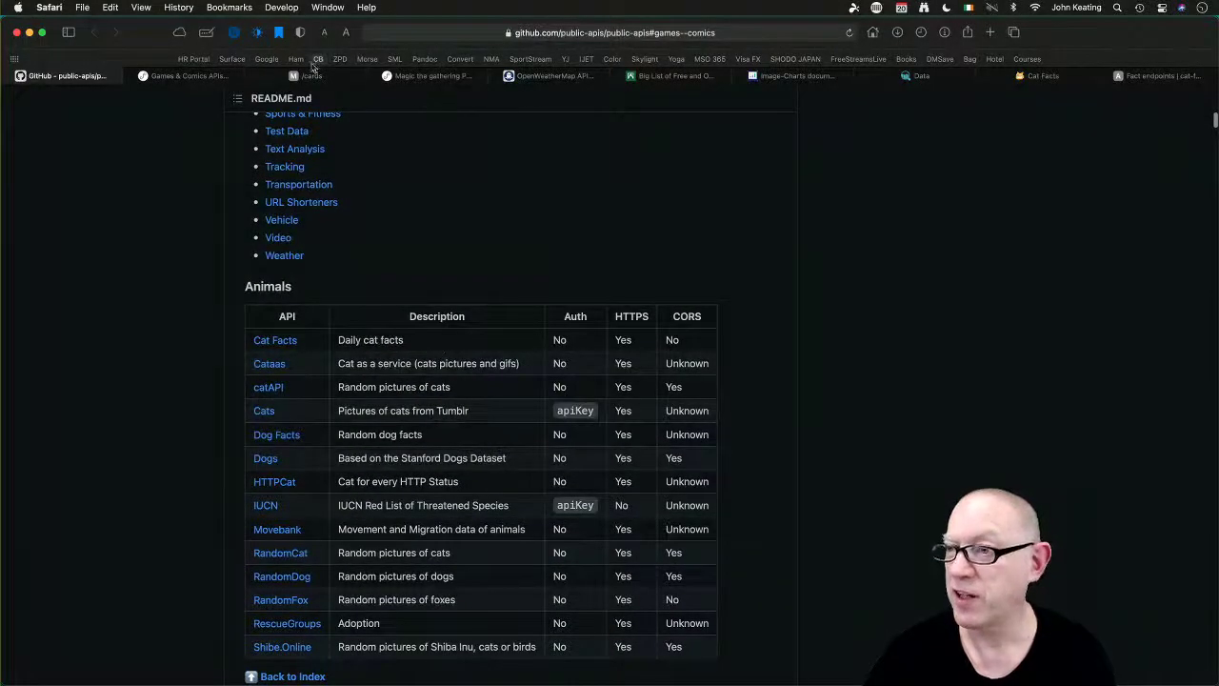
# Dismiss the newsletter popup on the Games & Comics APIs page and view the Riot Games entry in a new tab
pyautogui.click(188, 76)
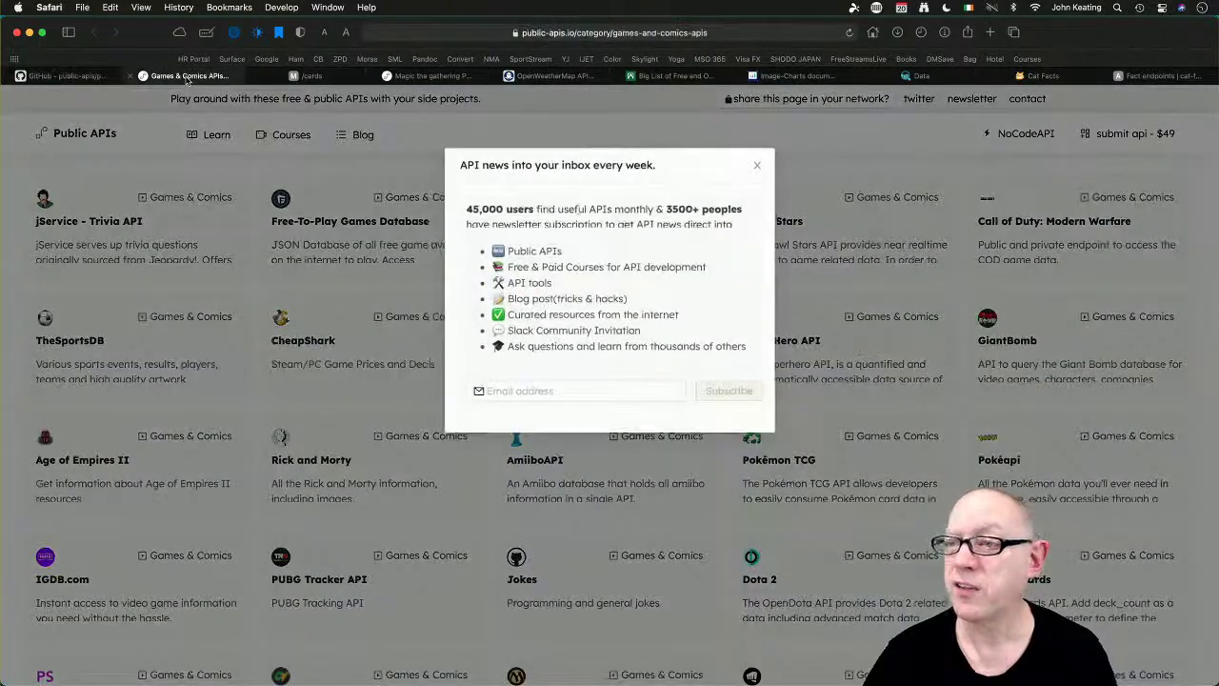
pyautogui.click(758, 165)
pyautogui.scroll(-2, 645, 301)
pyautogui.scroll(-5, 645, 301)
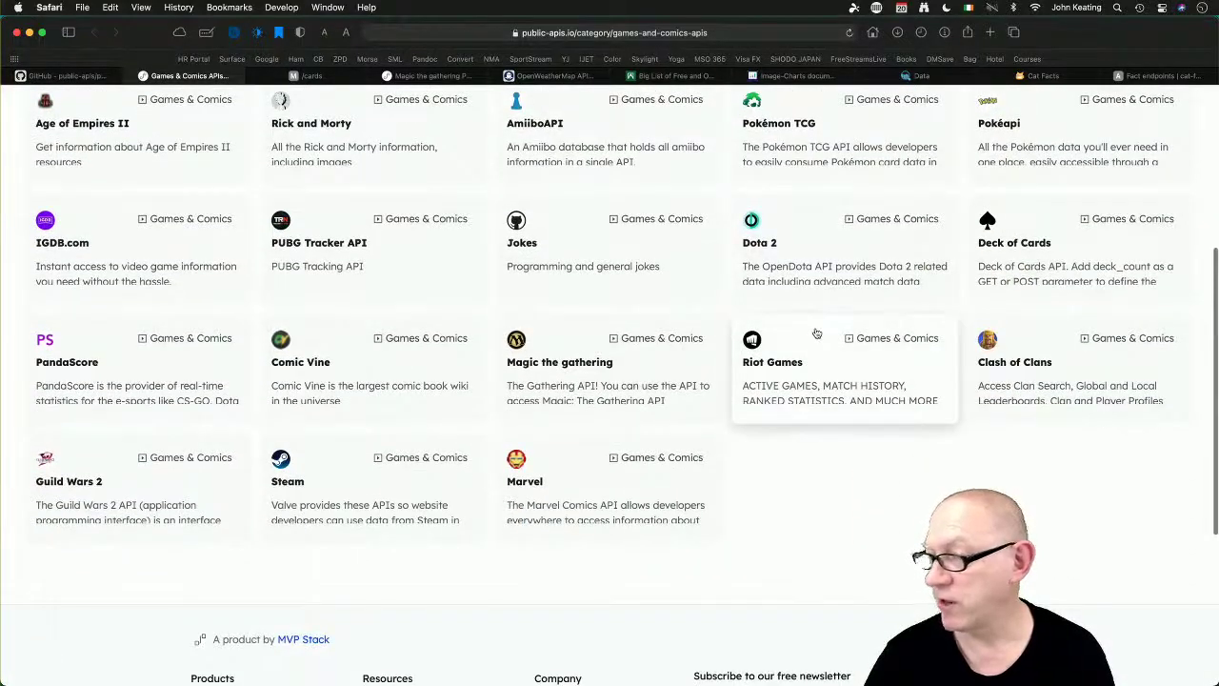
pyautogui.keyDown('super'); pyautogui.click(784, 375); pyautogui.keyUp('super')
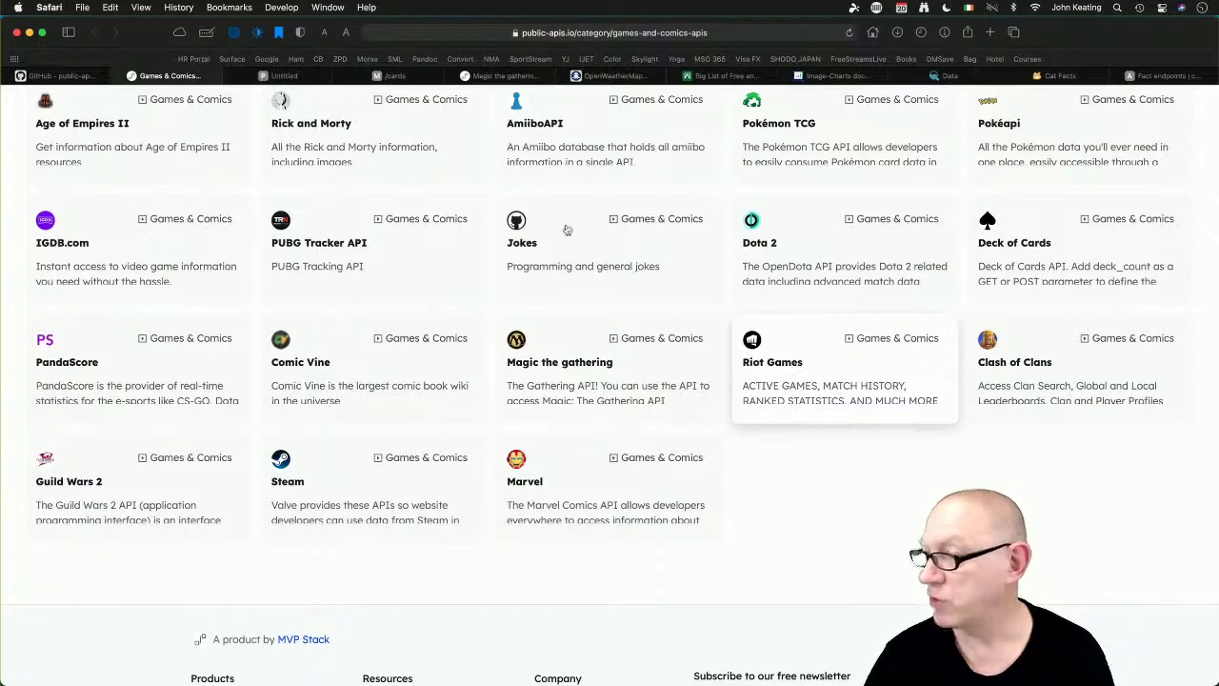
pyautogui.click(314, 75)
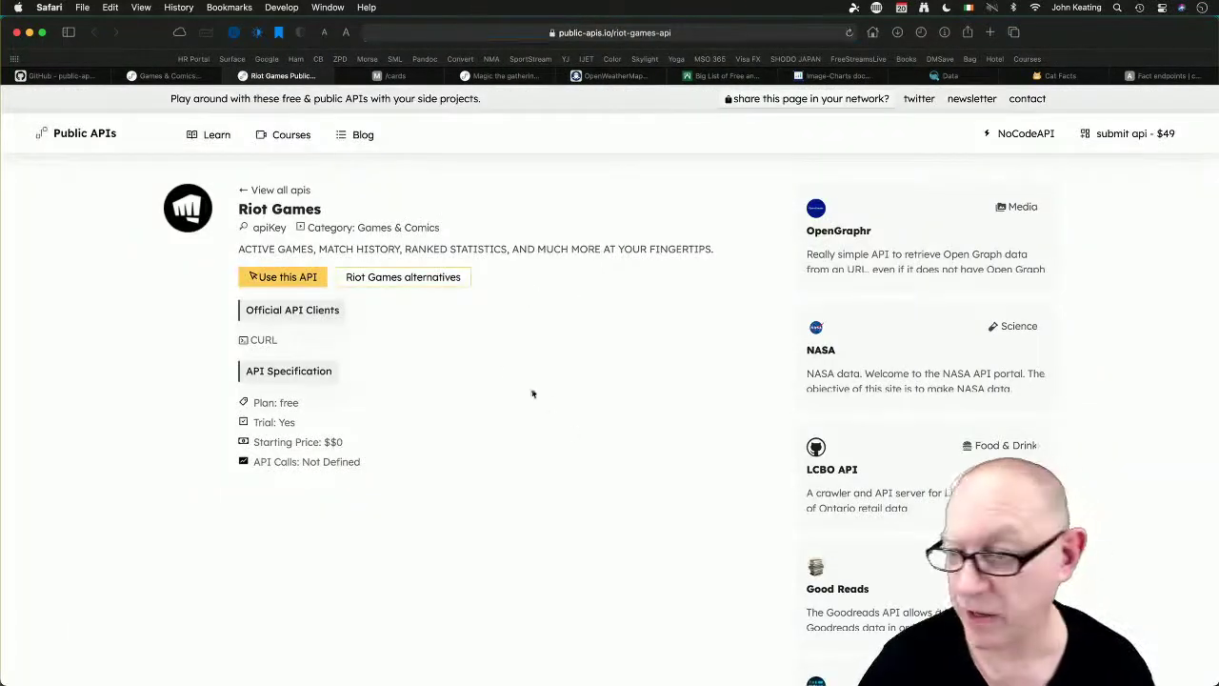
pyautogui.scroll(-1, 496, 369)
pyautogui.scroll(1, 496, 369)
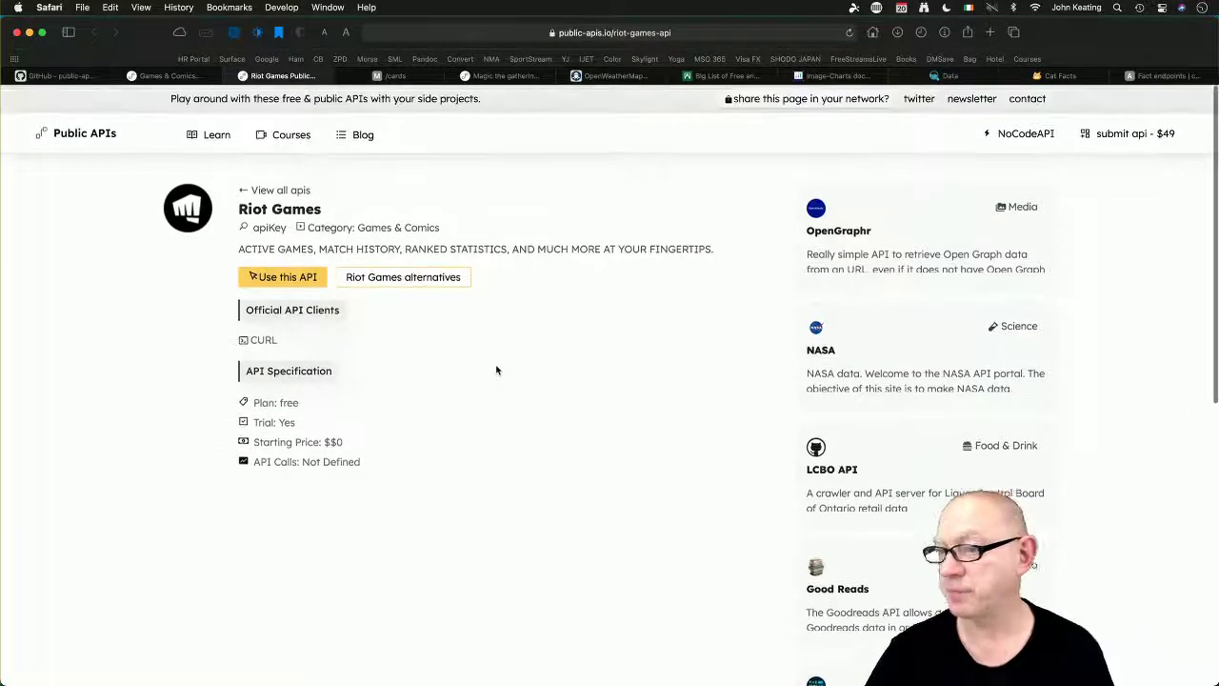
# Open the Riot Games developer portal from its API entry and accept all cookies
pyautogui.click(283, 277)
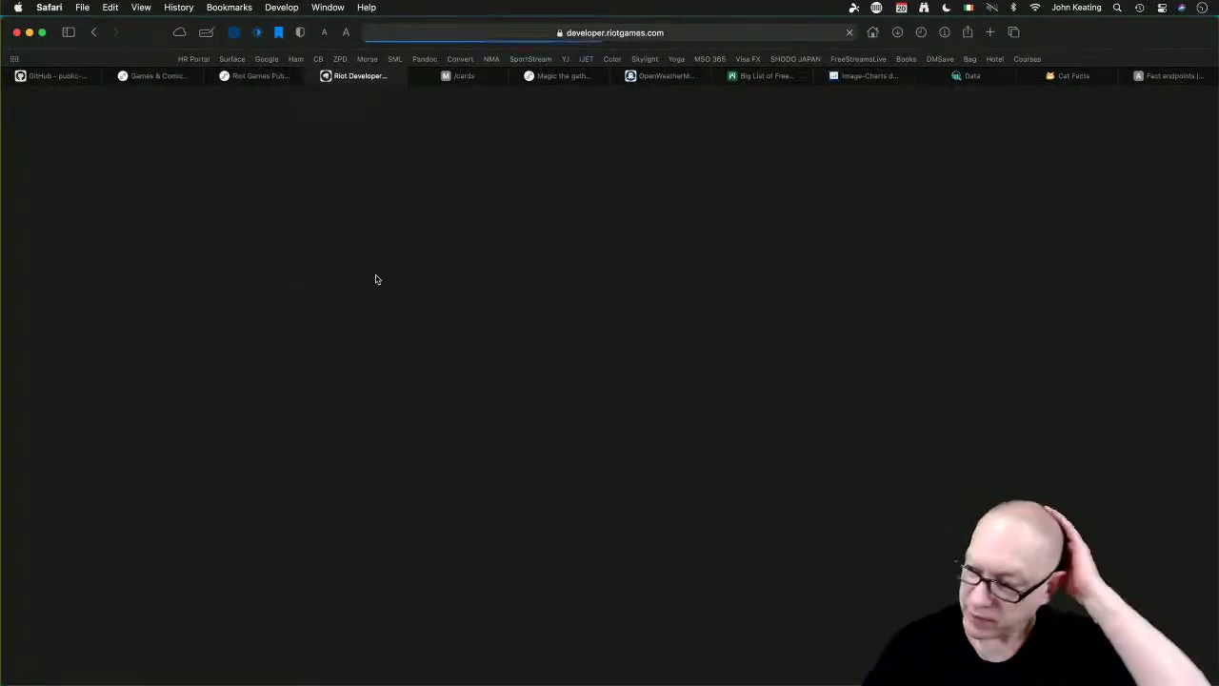
pyautogui.scroll(-3, 375, 279)
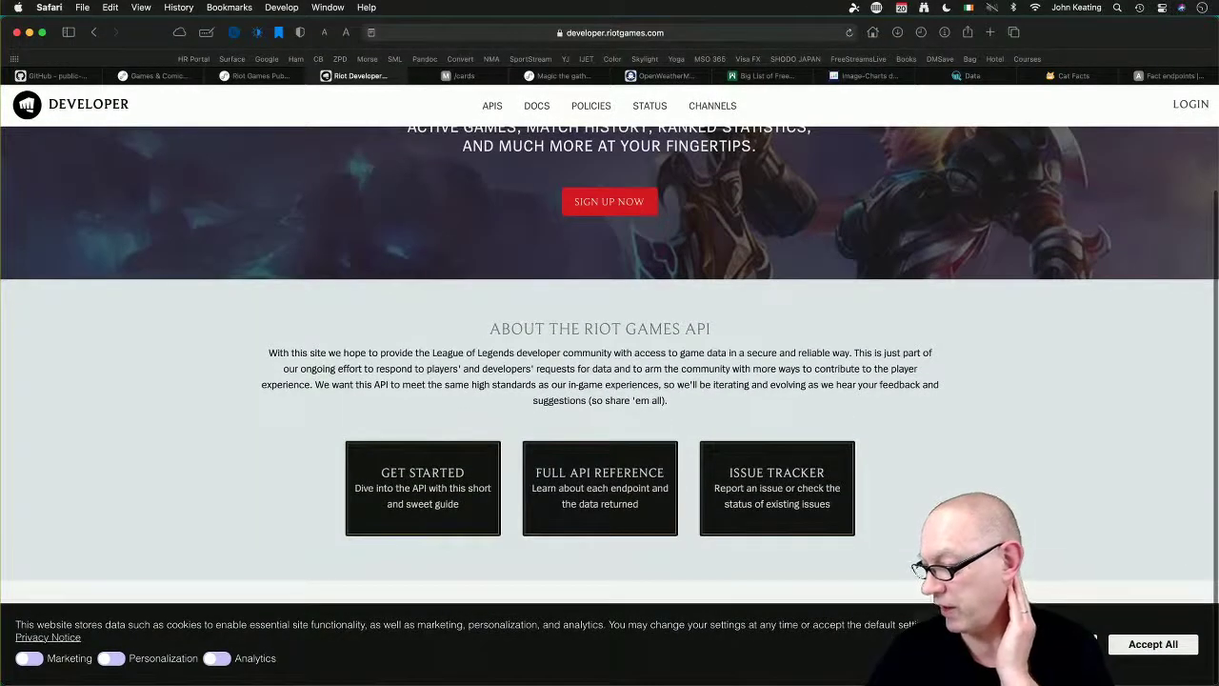
pyautogui.click(1152, 643)
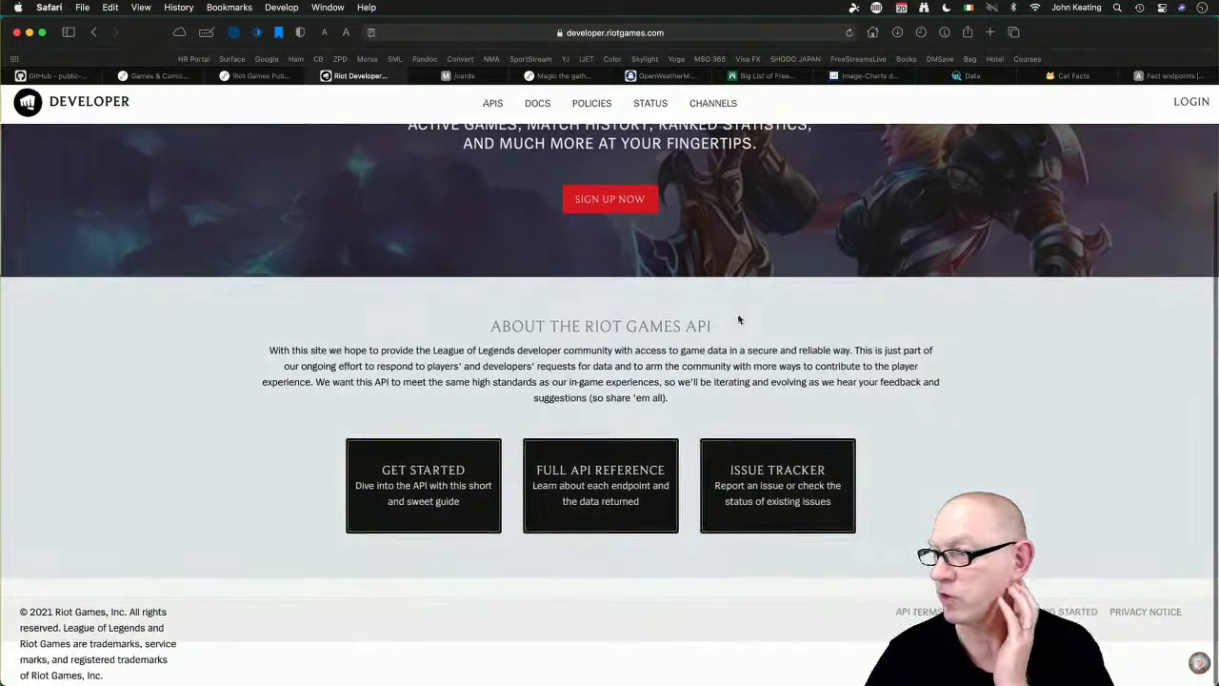
# Look through the list of APIs on the Riot developer portal, then close that tab
pyautogui.click(493, 108)
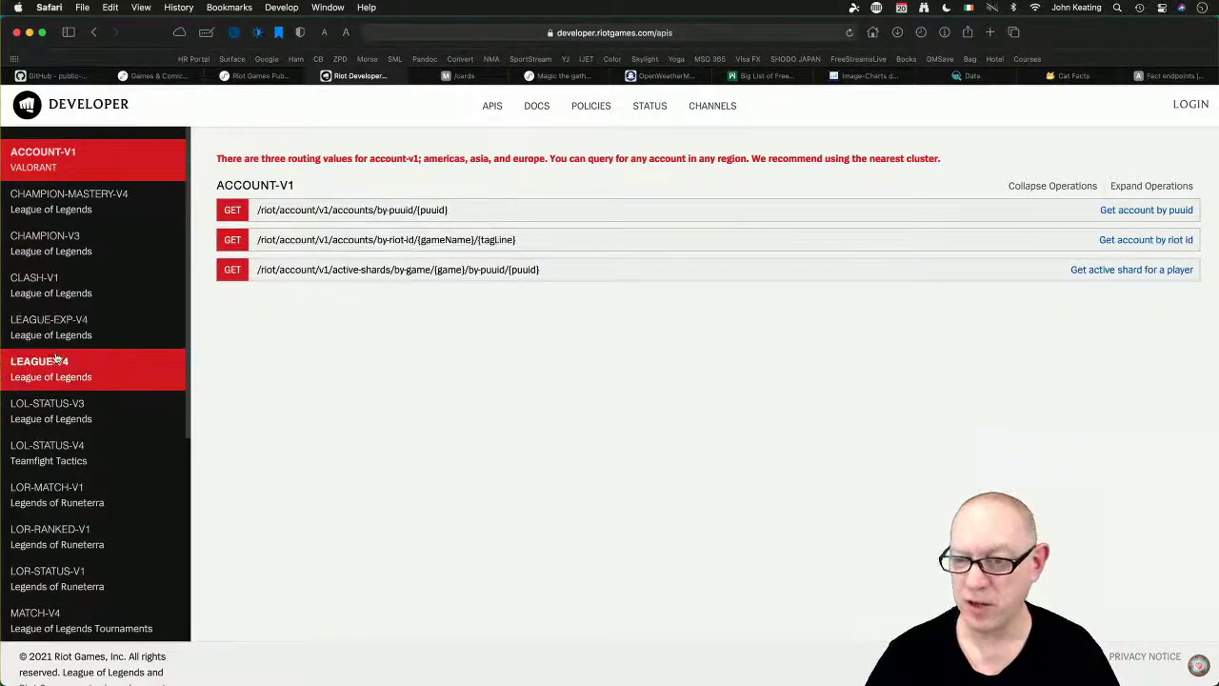
pyautogui.scroll(-4, 54, 354)
pyautogui.scroll(-4, 55, 357)
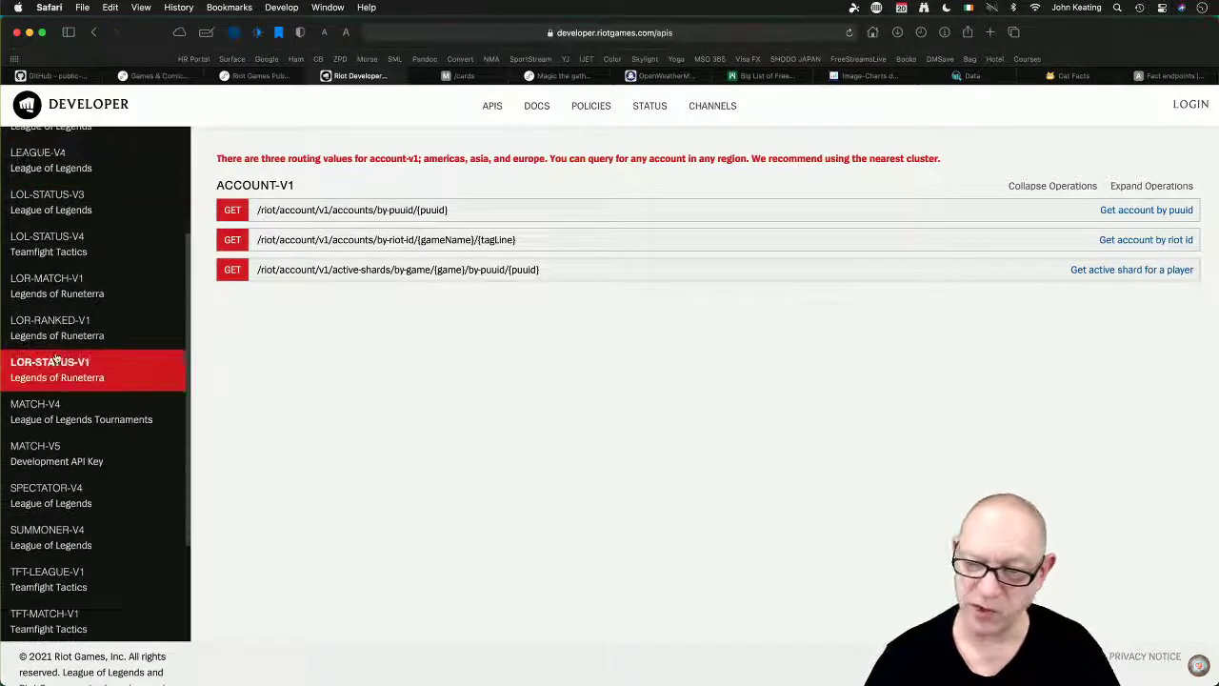
pyautogui.scroll(-5, 55, 357)
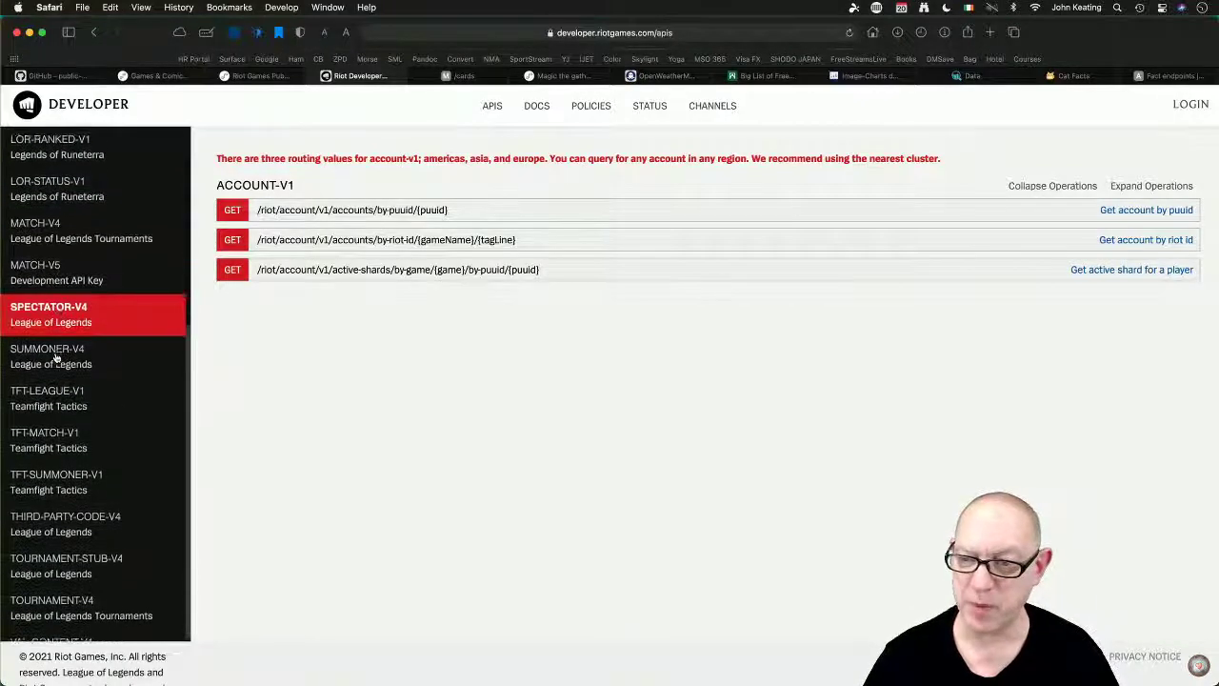
pyautogui.scroll(10, 54, 357)
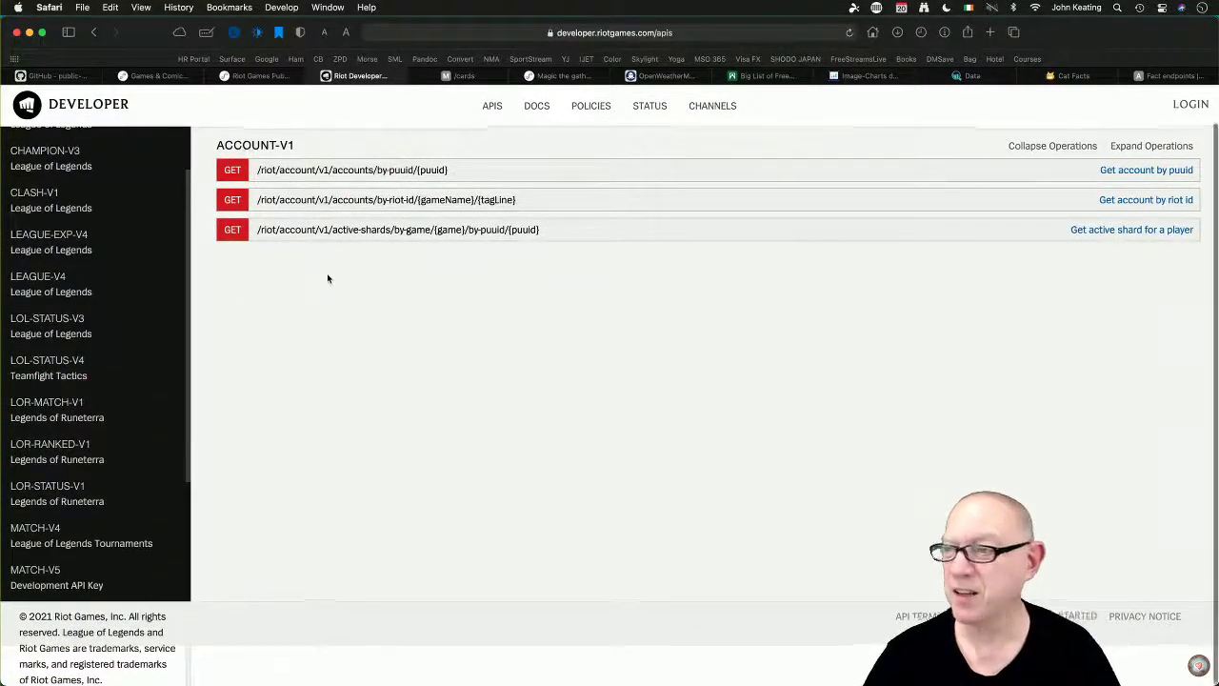
pyautogui.scroll(2, 328, 278)
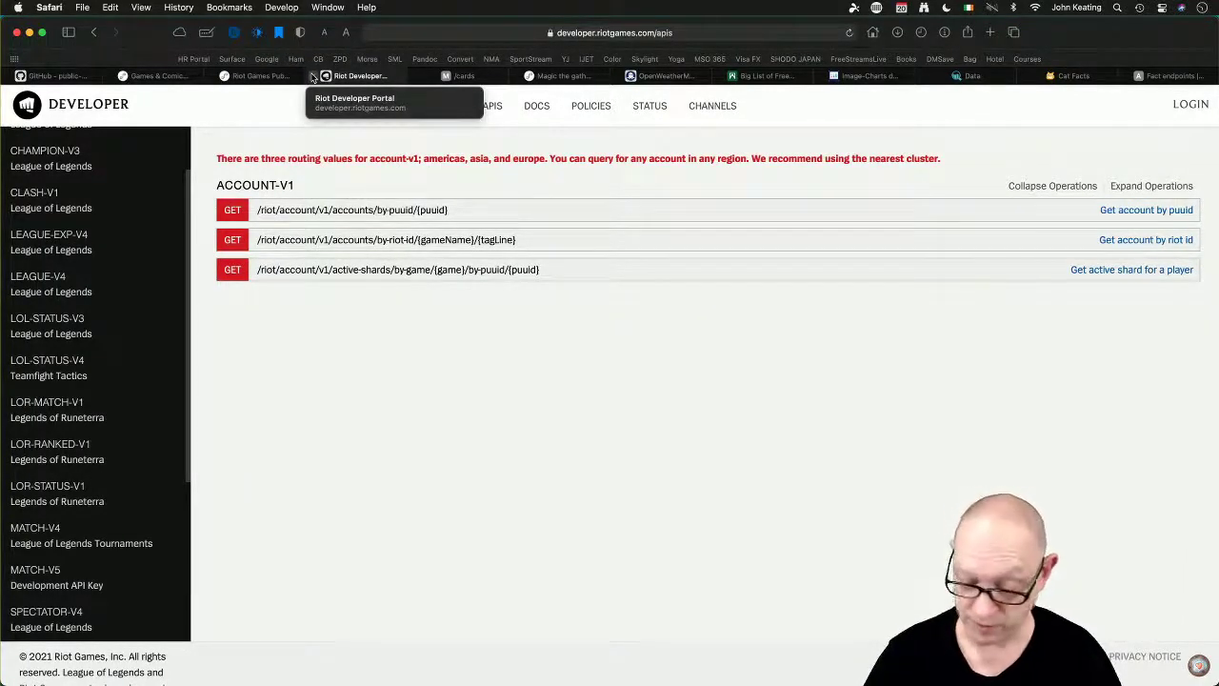
pyautogui.click(312, 76)
# Examine the Magic: The Gathering API documentation, from Getting Started and the developer SDKs to the /cards parameters and response fields
pyautogui.click(386, 76)
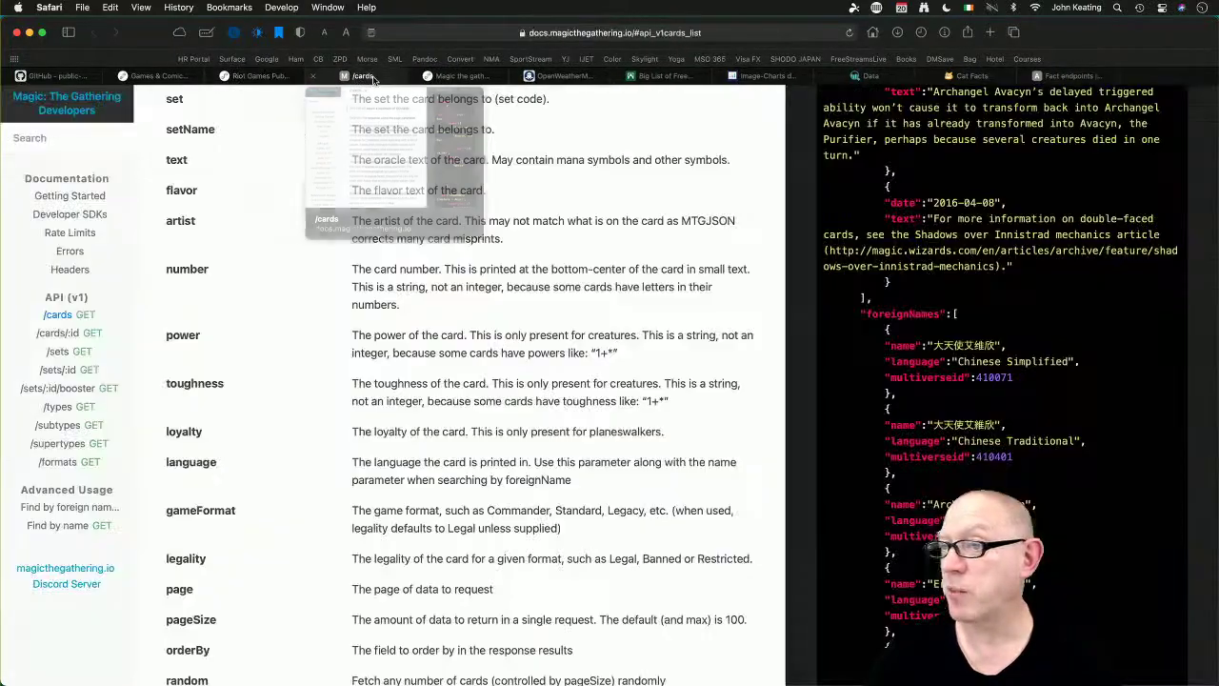
pyautogui.scroll(20, 384, 271)
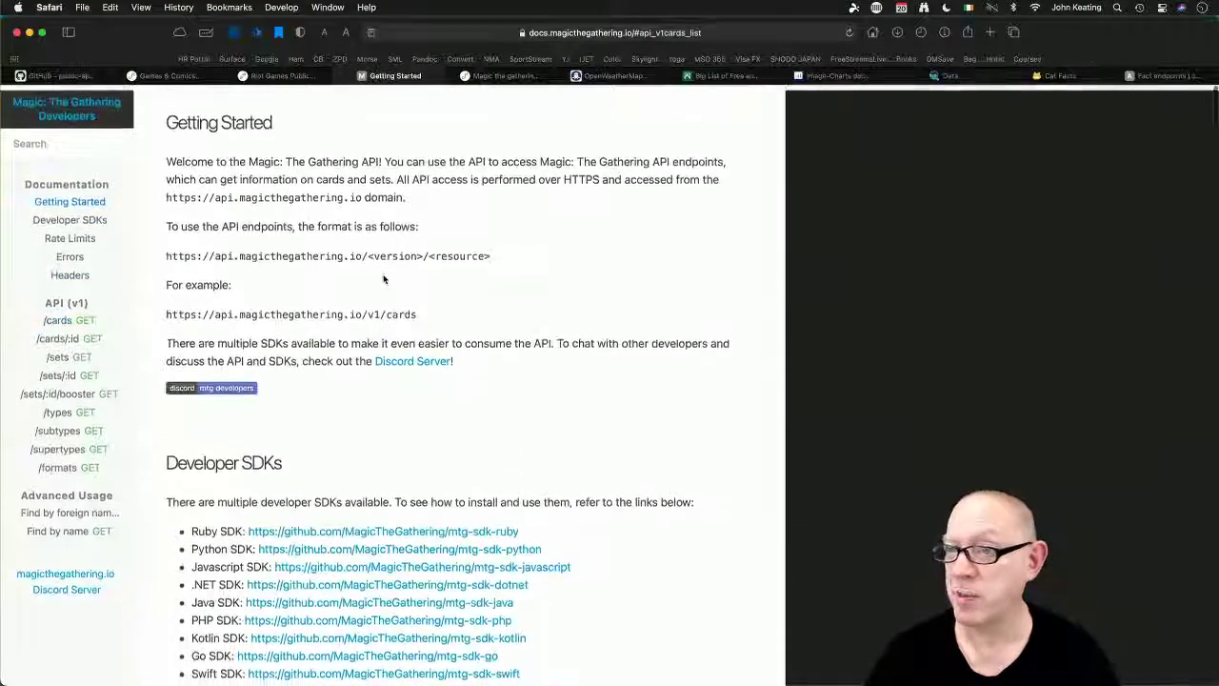
pyautogui.scroll(-4, 384, 278)
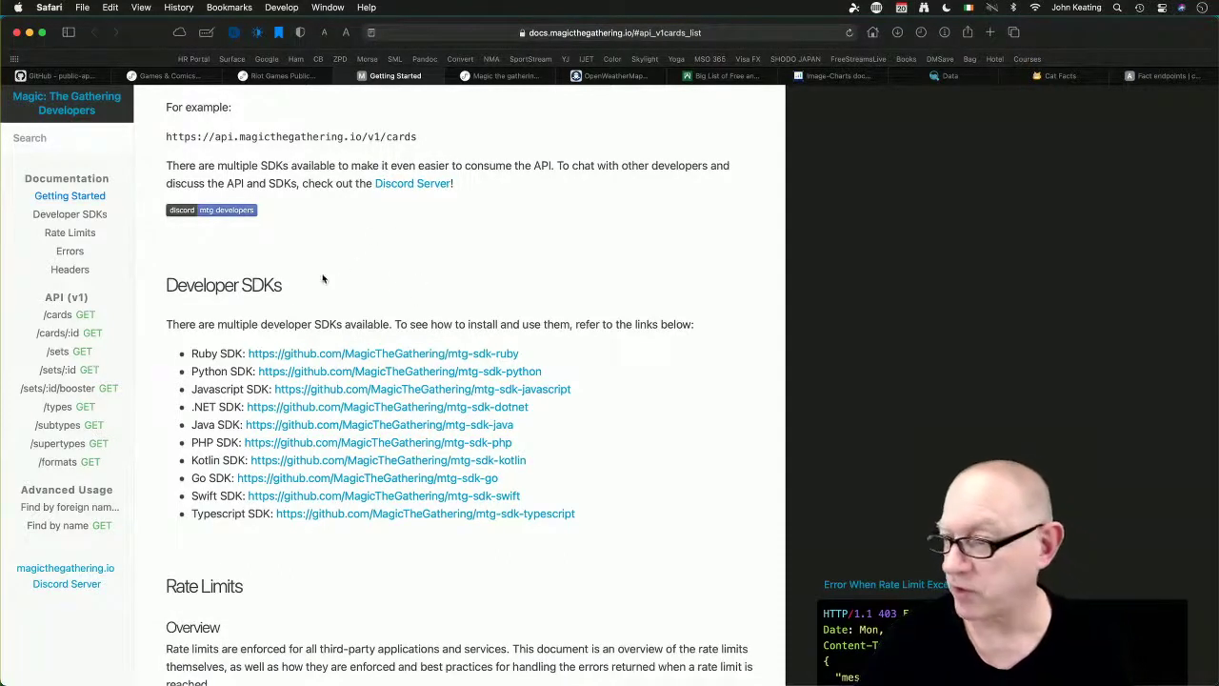
pyautogui.scroll(4, 262, 256)
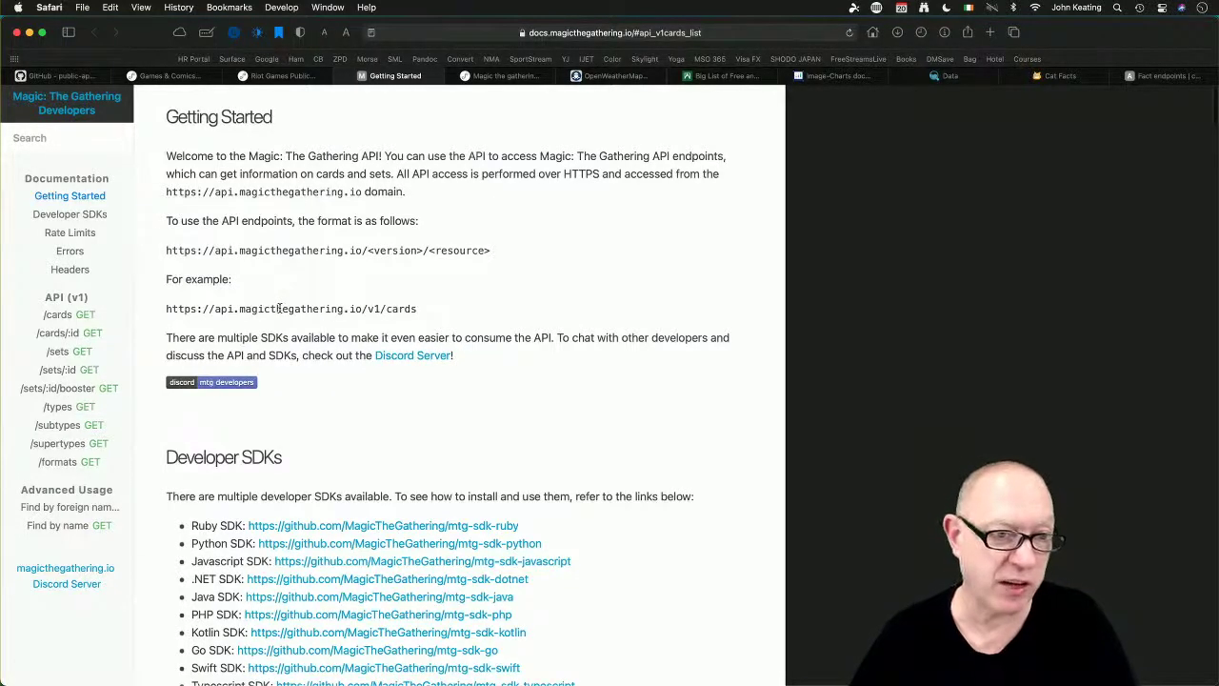
pyautogui.scroll(-3, 279, 308)
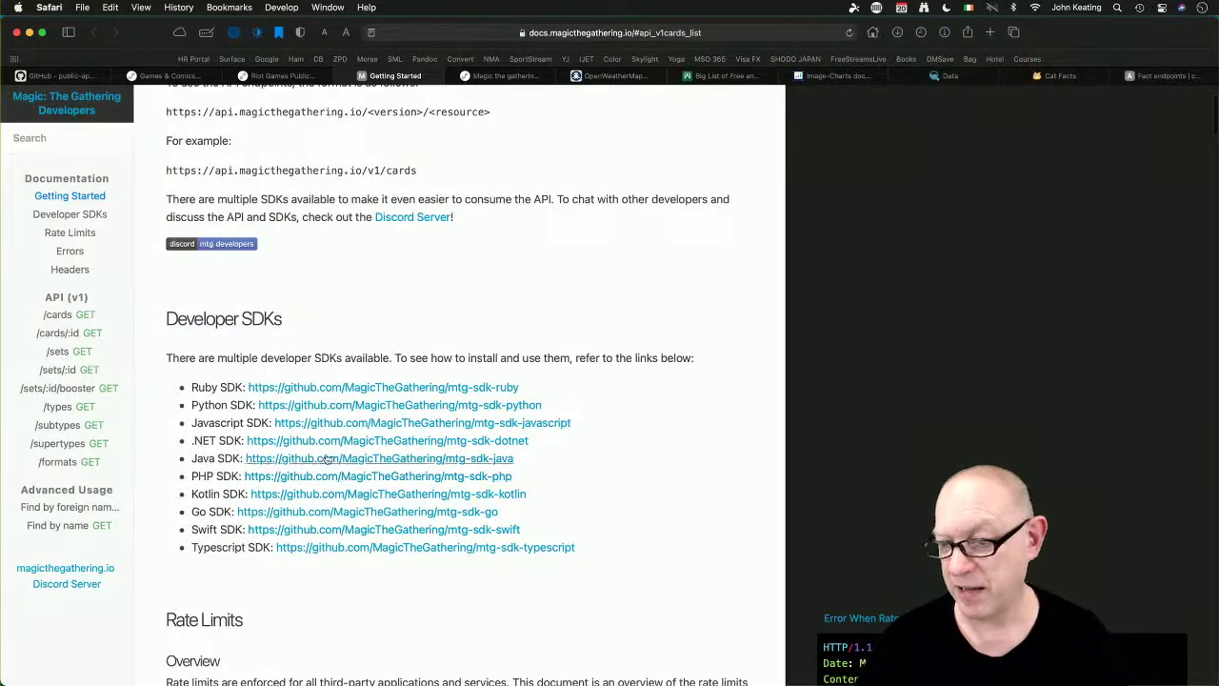
pyautogui.scroll(-3, 227, 422)
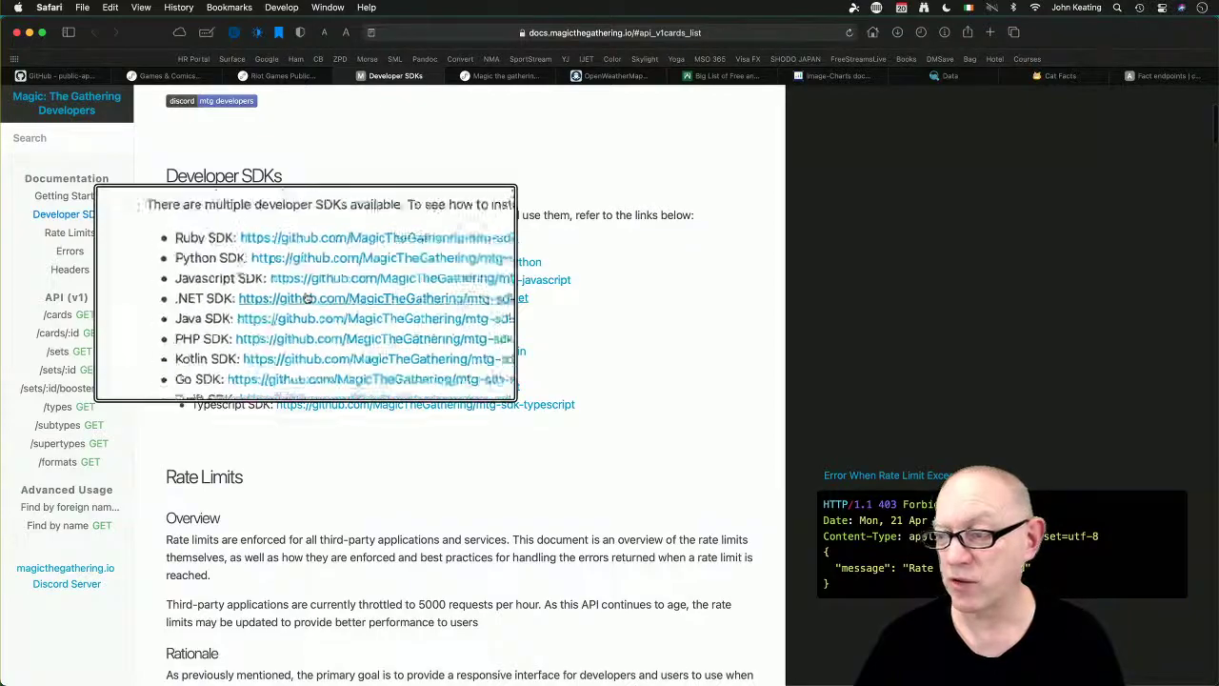
pyautogui.scroll(-5, 307, 298)
pyautogui.scroll(-18, 307, 298)
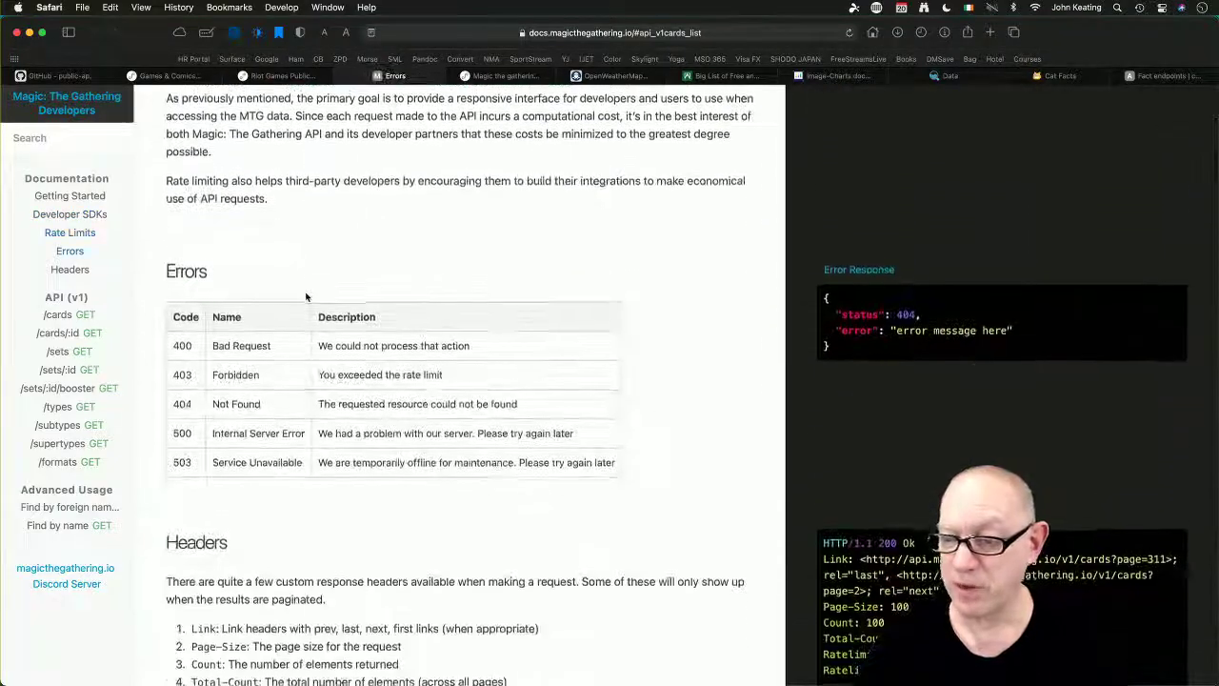
pyautogui.scroll(-20, 306, 298)
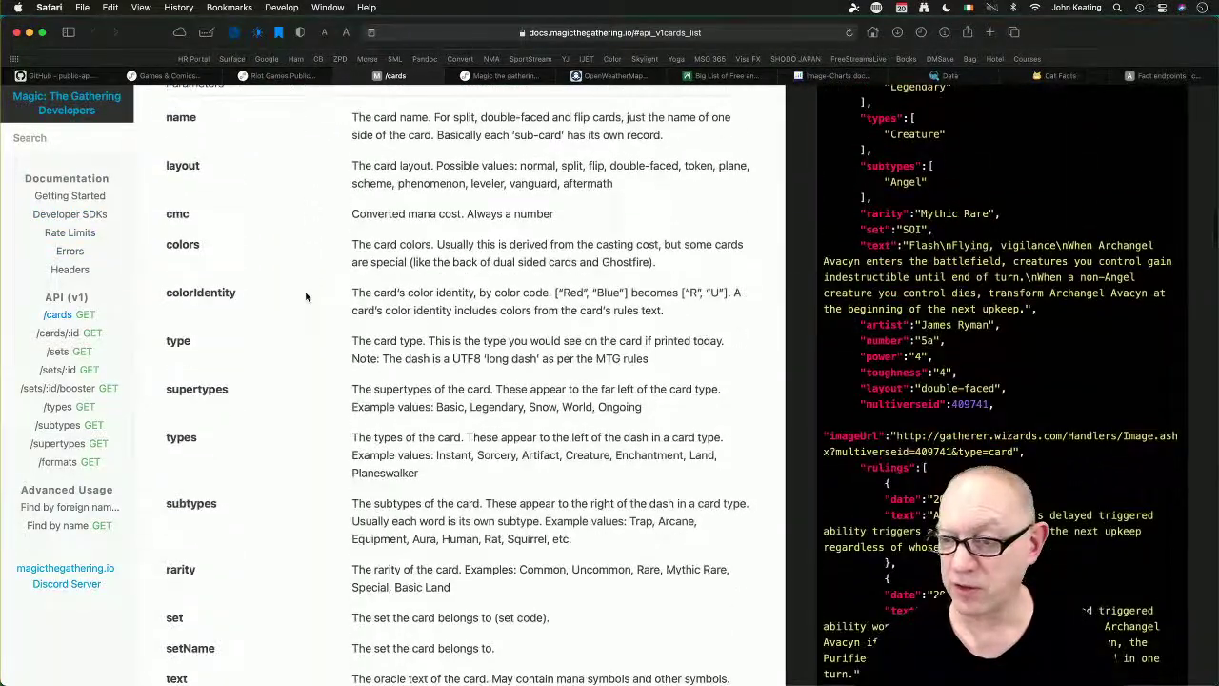
pyautogui.scroll(-14, 305, 298)
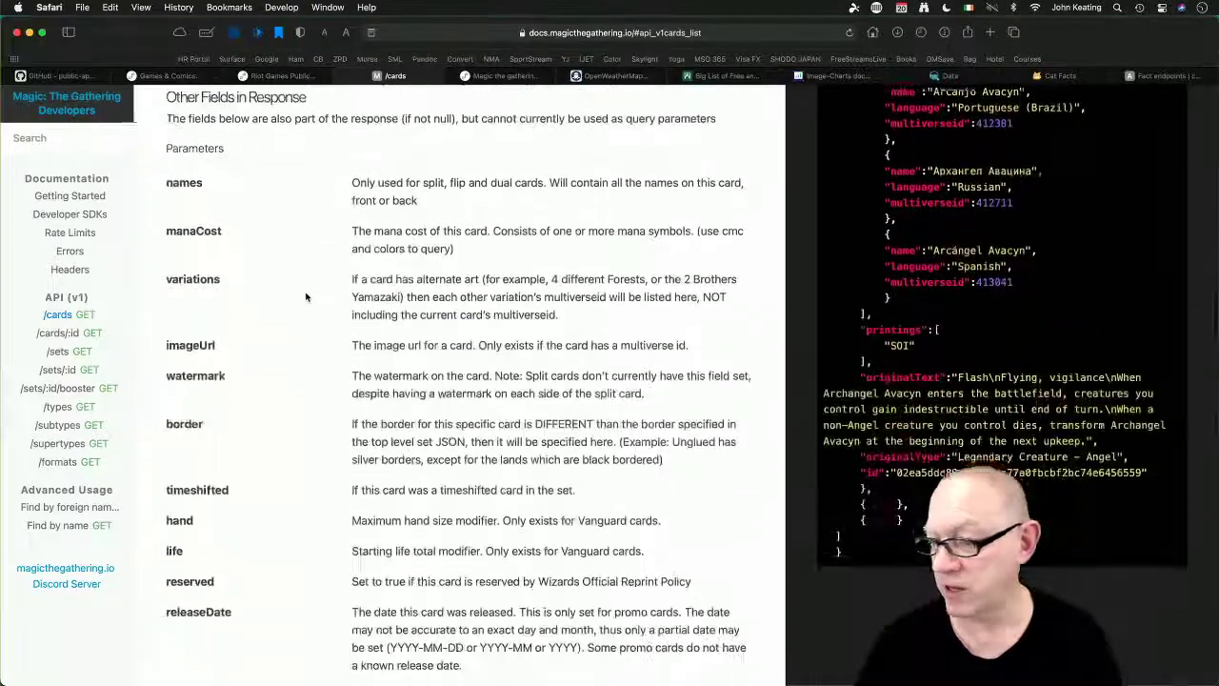
pyautogui.scroll(2, 321, 253)
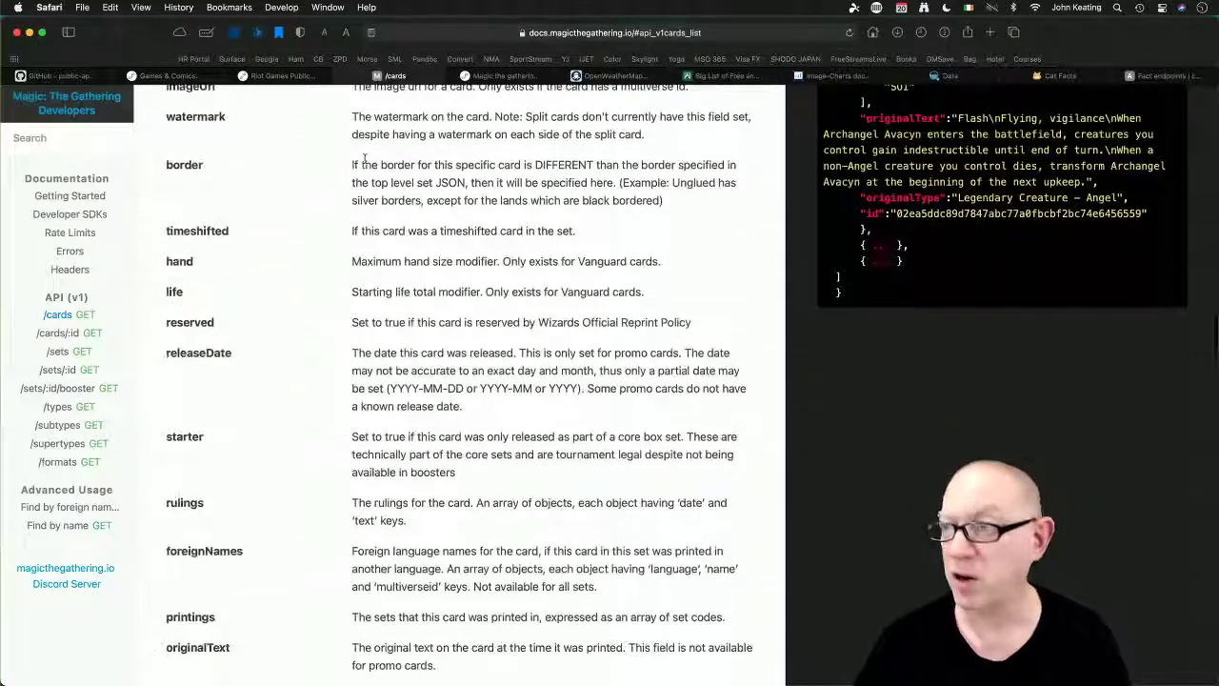
# Go past the Magic the gathering entry to the Open Weather Map page on RapidAPI and view the 30-day climate forecast endpoint's parameters
pyautogui.click(508, 76)
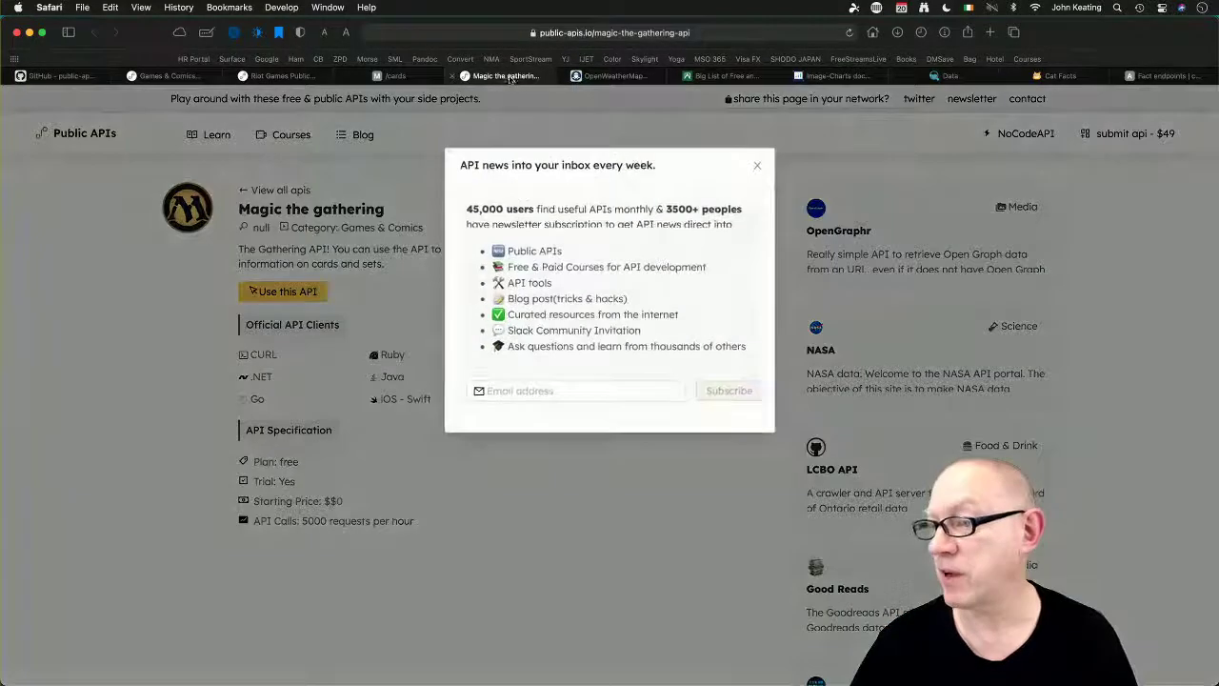
pyautogui.click(631, 76)
pyautogui.scroll(-4, 387, 268)
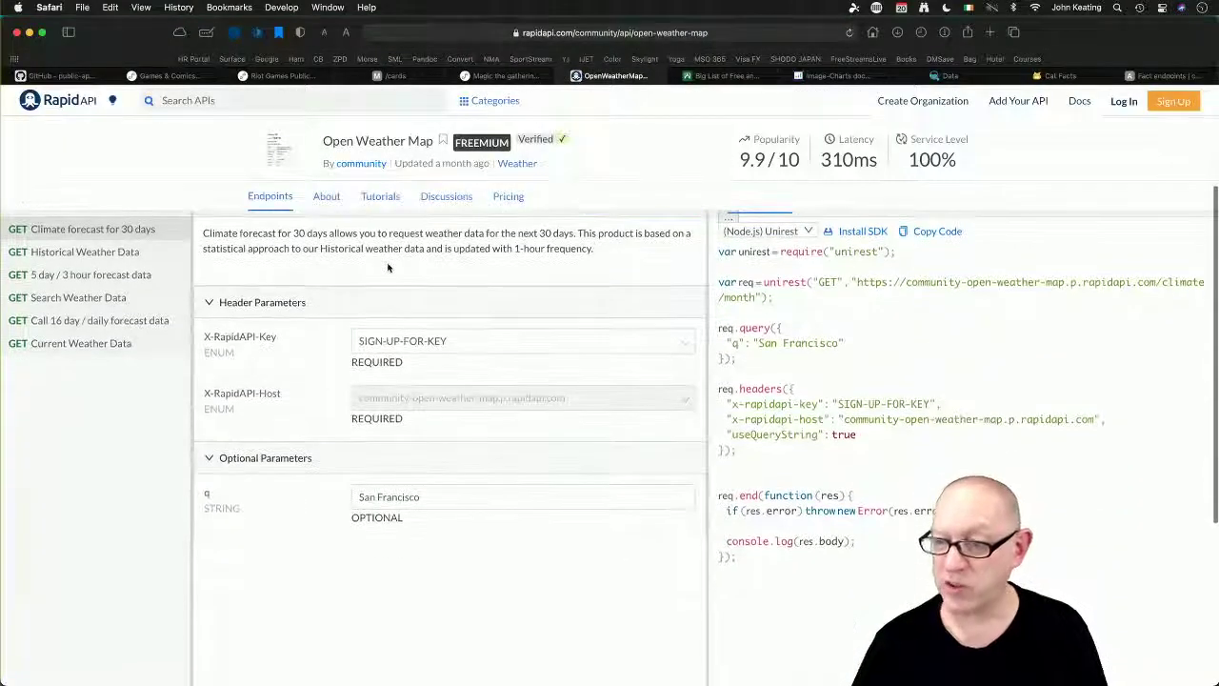
# Examine the 30-day climate forecast endpoint's required header parameters and its Node.js Unirest code snippet on the Open Weather Map page
pyautogui.scroll(4, 387, 268)
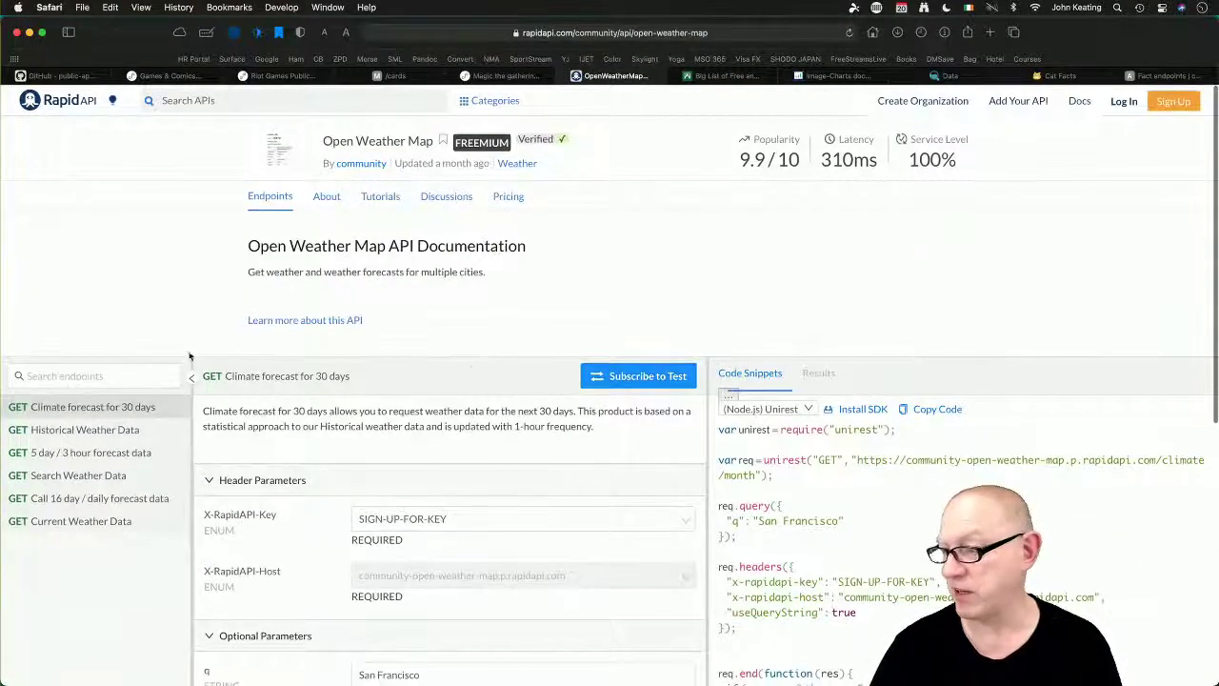
pyautogui.scroll(-4, 822, 333)
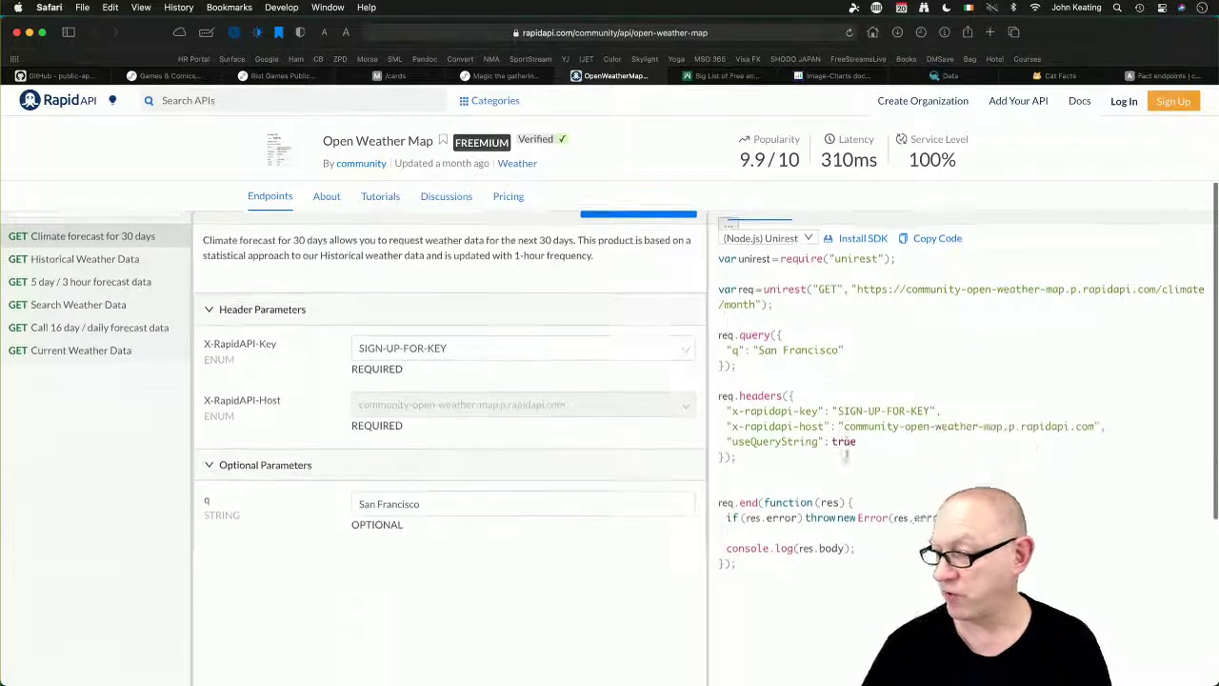
pyautogui.scroll(2, 823, 333)
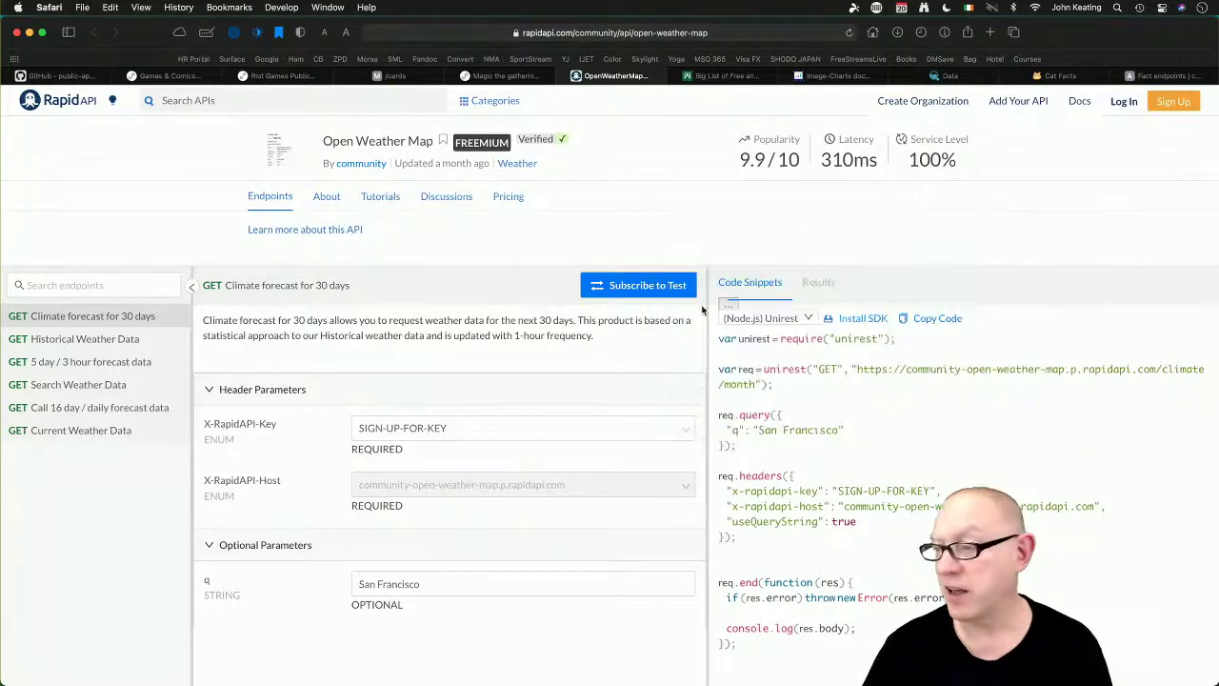
pyautogui.scroll(2, 502, 361)
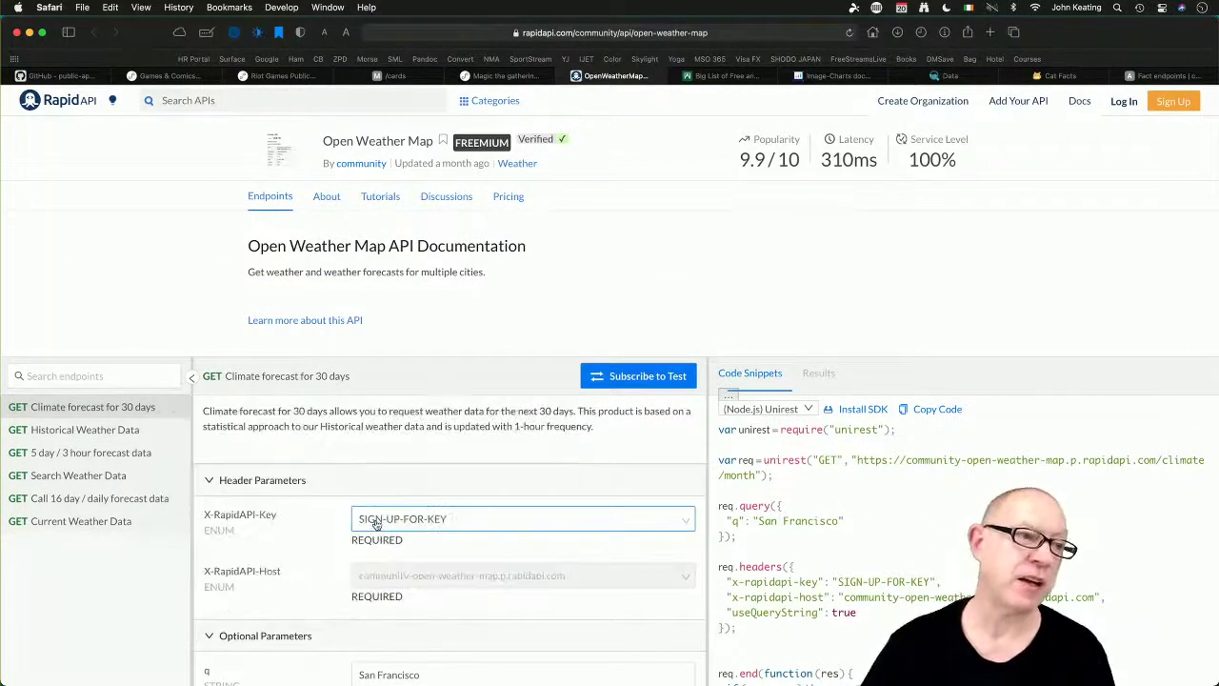
# Go past the Big List of Free and Open Public APIs to the Image-Charts documentation and read the chart URL format and pie chart example
pyautogui.click(744, 78)
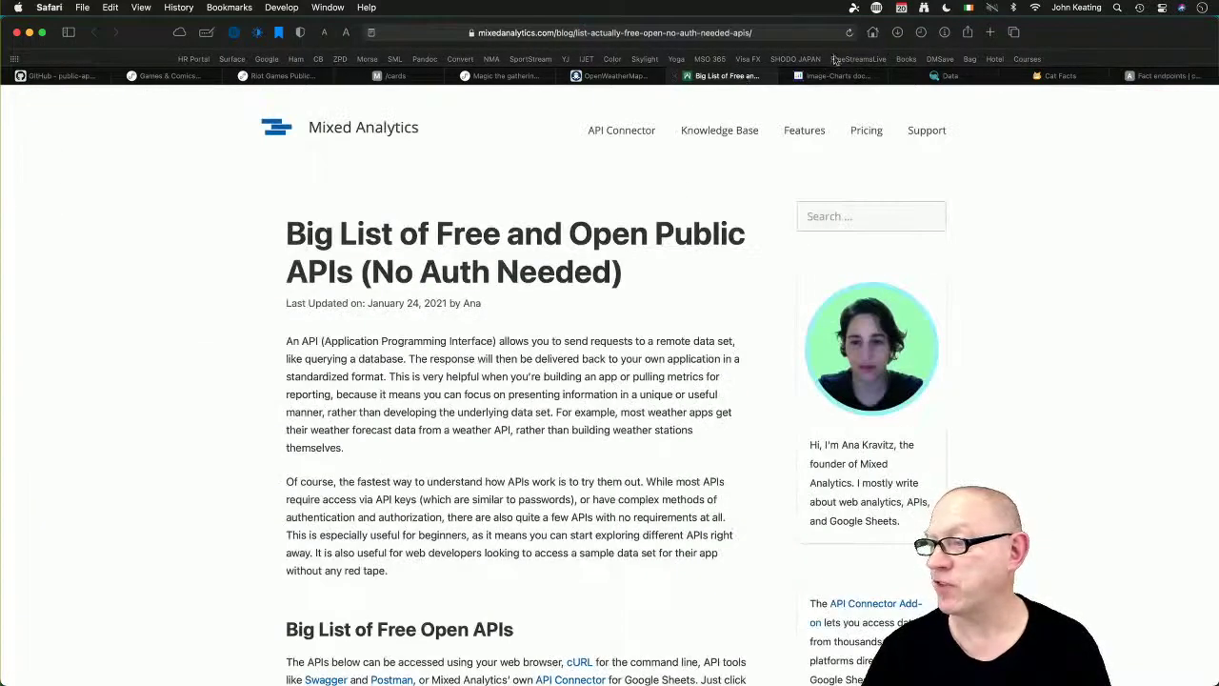
pyautogui.click(836, 76)
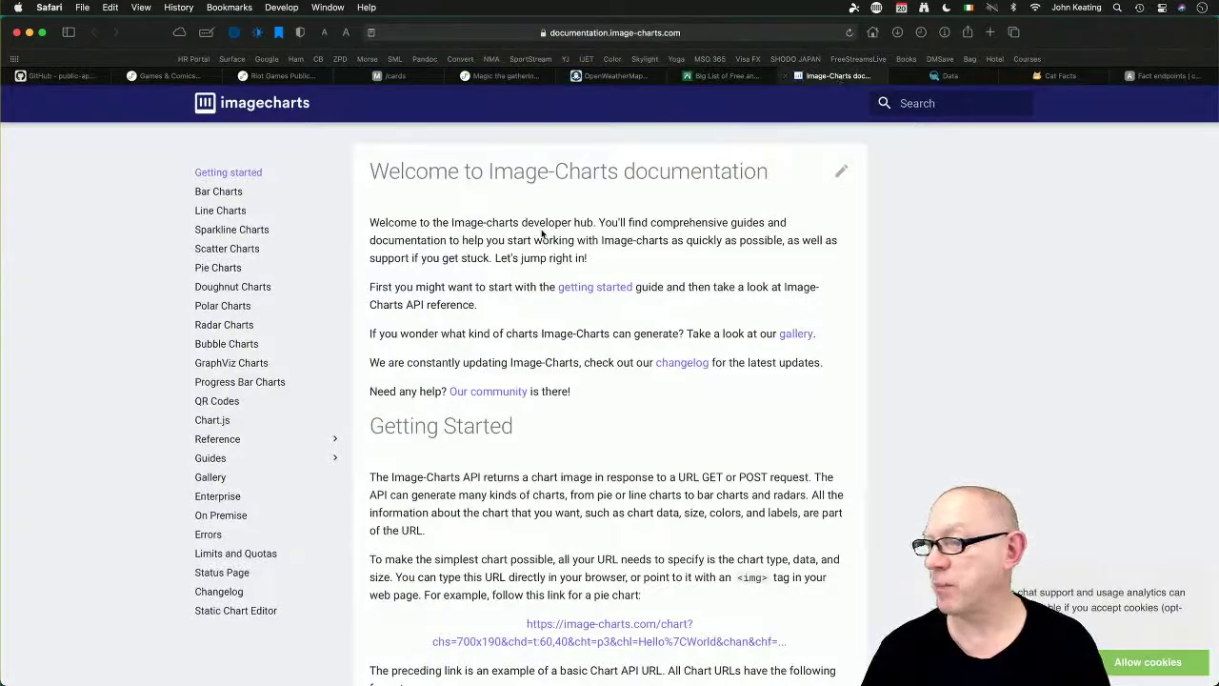
pyautogui.scroll(-2, 541, 234)
pyautogui.scroll(3, 540, 230)
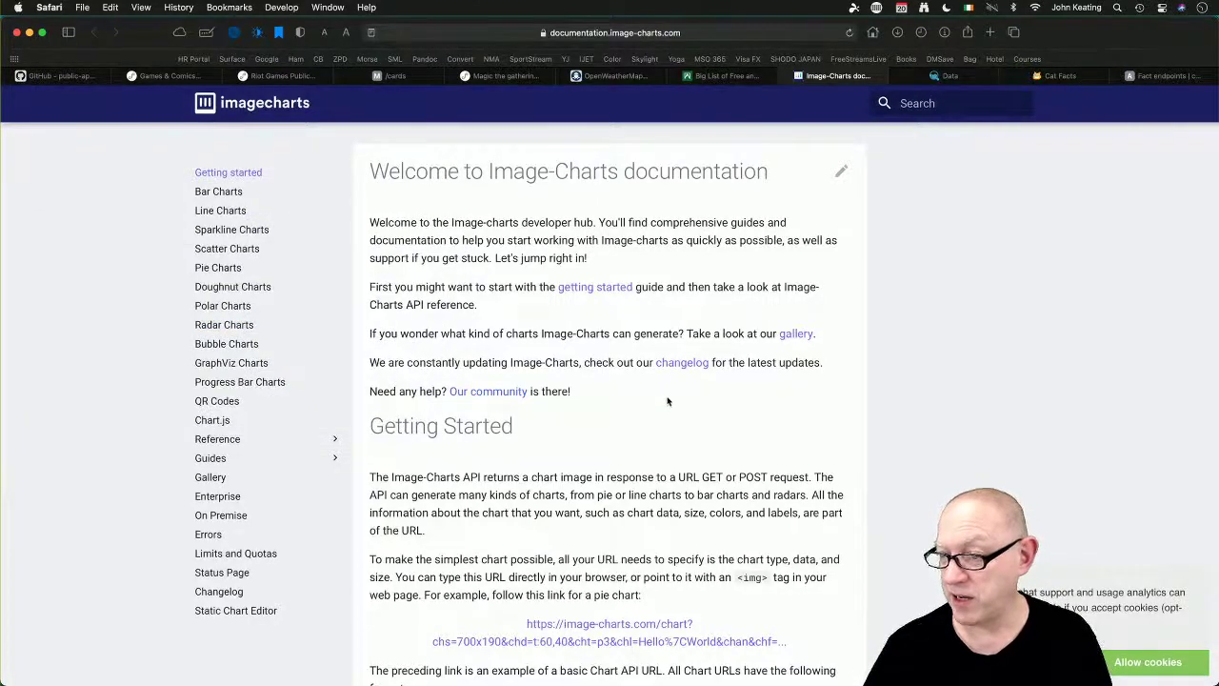
pyautogui.scroll(-10, 667, 401)
pyautogui.scroll(3, 667, 401)
pyautogui.scroll(-4, 668, 401)
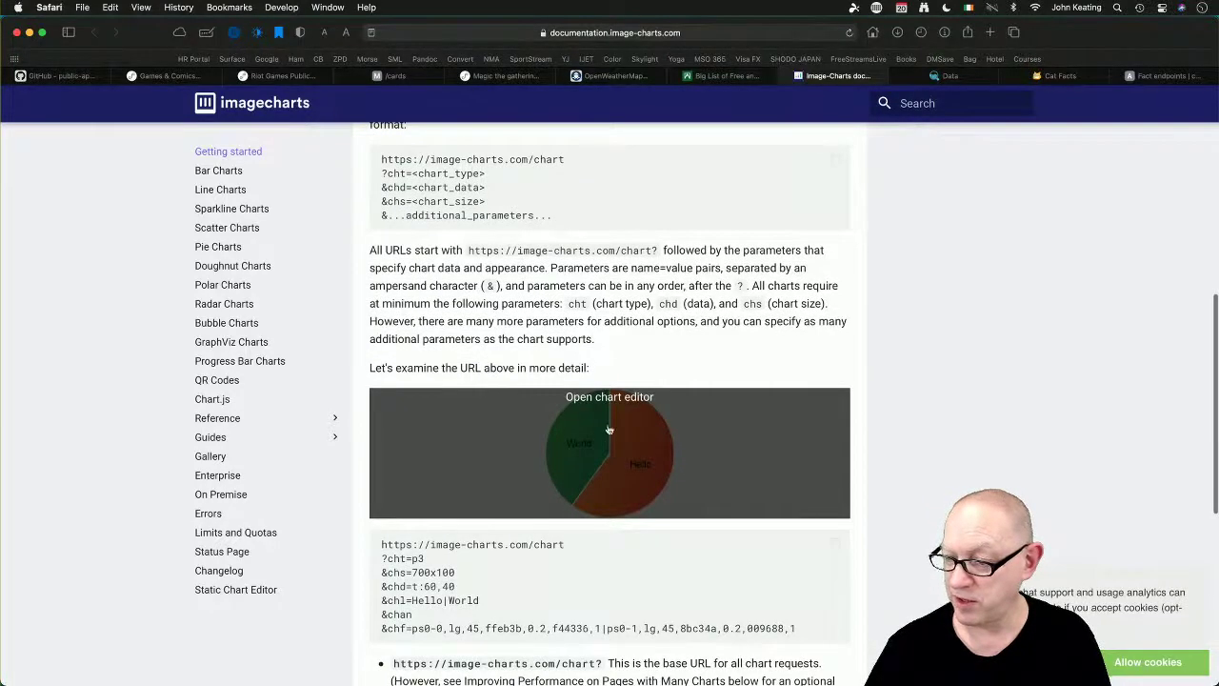
pyautogui.scroll(3, 605, 233)
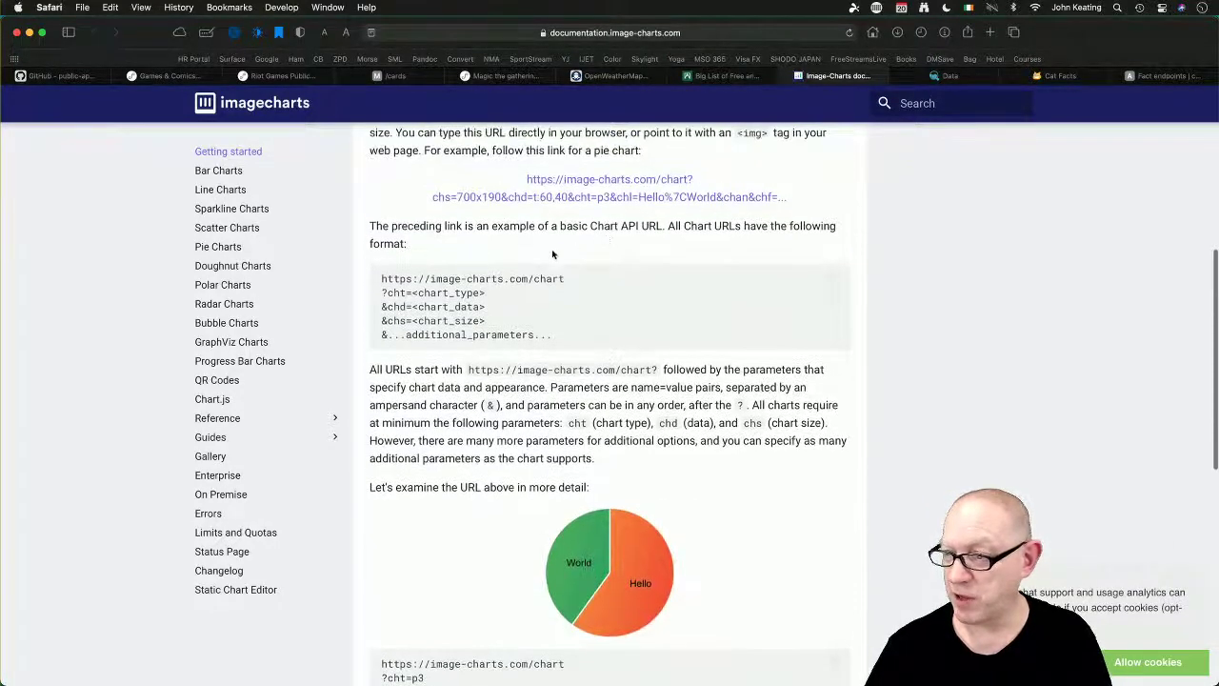
# Open the example pie chart link in a new tab and reload it with the Hello label in its URL changed to My
pyautogui.keyDown('super'); pyautogui.click(589, 205); pyautogui.keyUp('super')
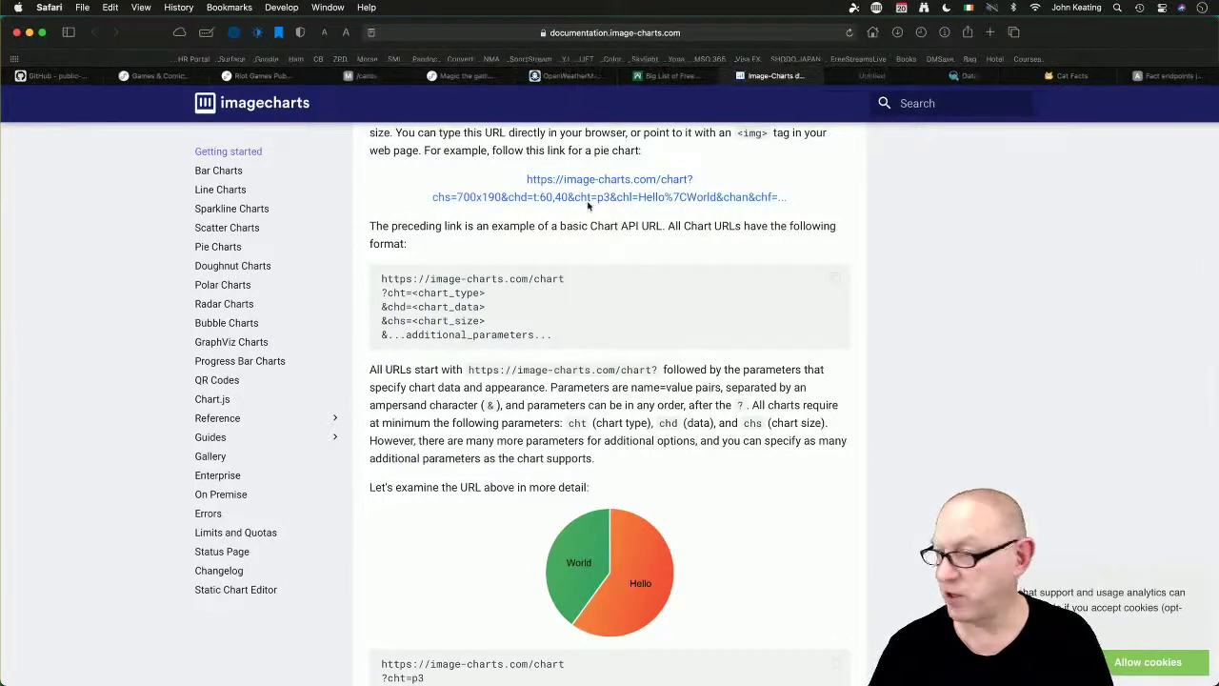
pyautogui.click(862, 75)
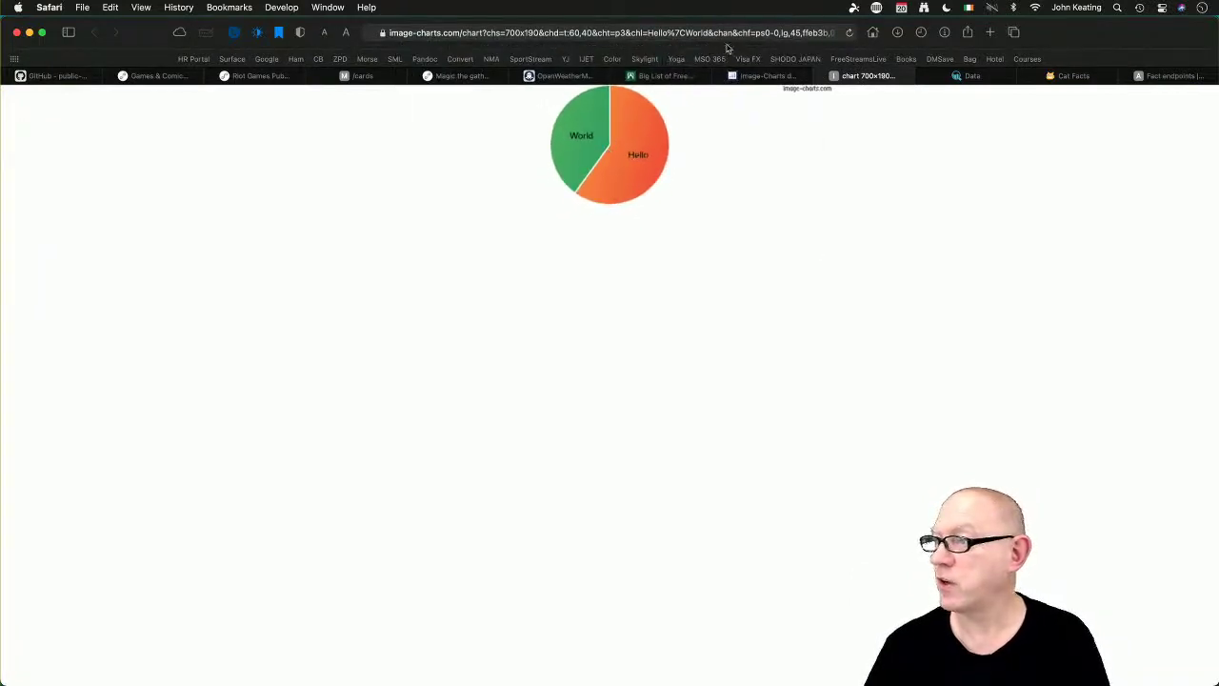
pyautogui.click(701, 31)
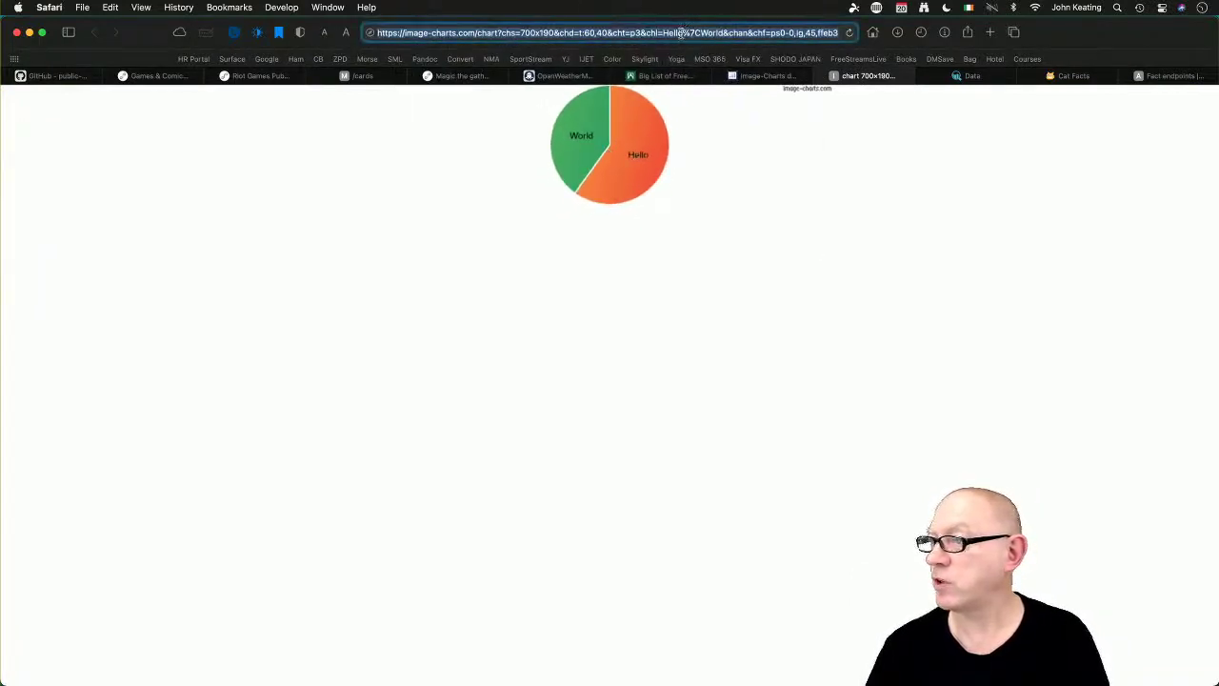
pyautogui.click(681, 33)
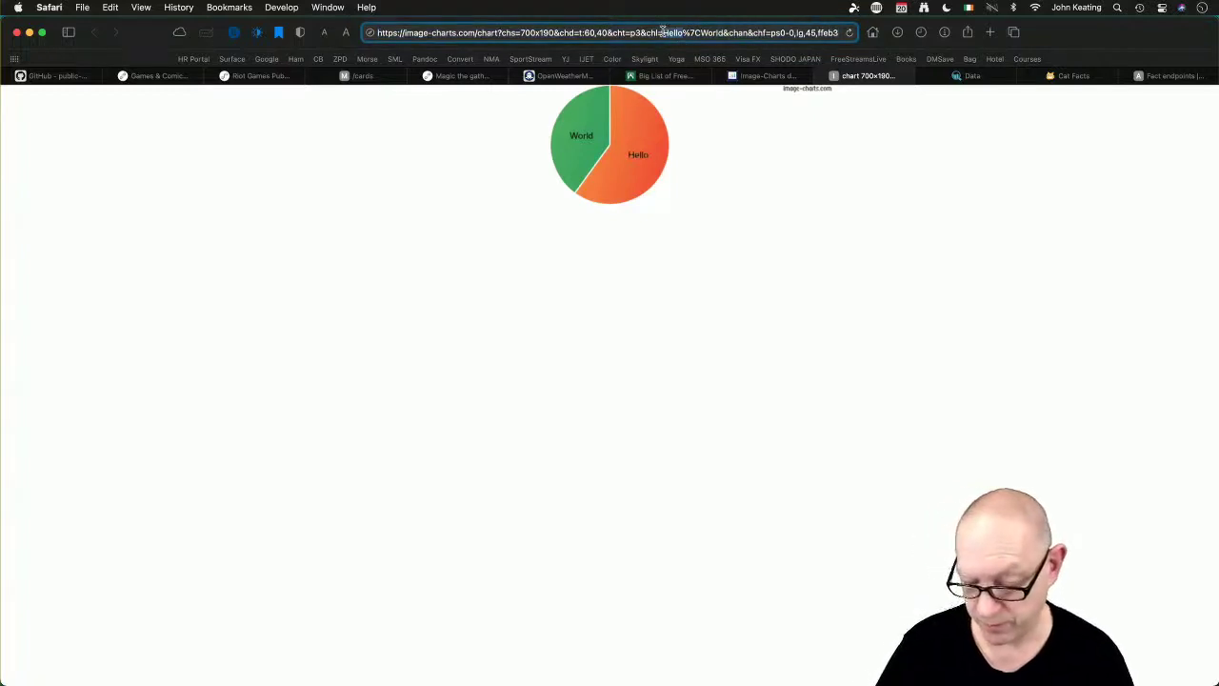
pyautogui.write('My')
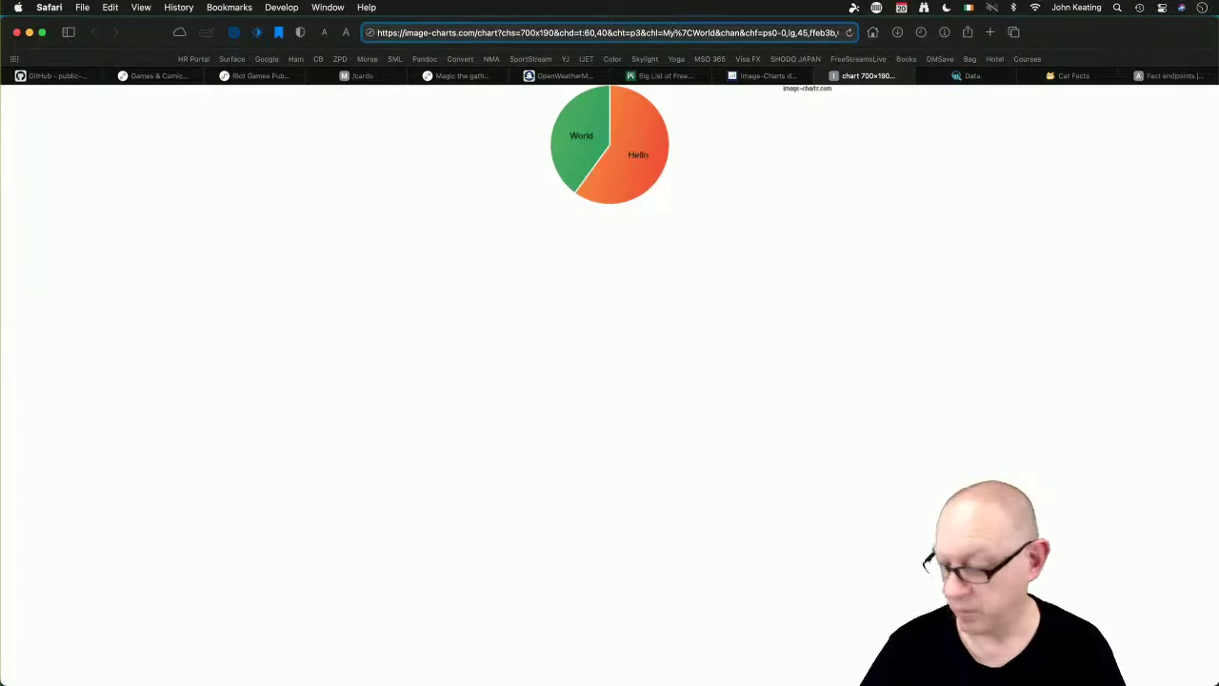
pyautogui.press('Return')
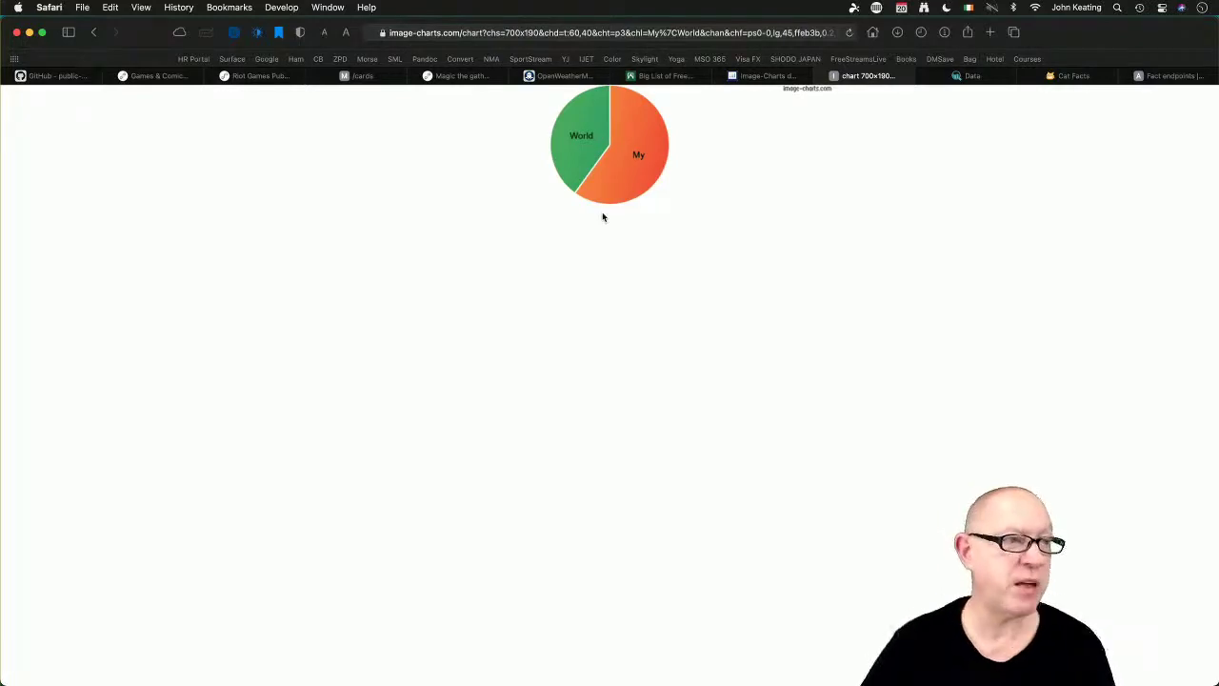
# View the Open Food Facts Data page and look over its data exports, including the MongoDB dump
pyautogui.click(947, 77)
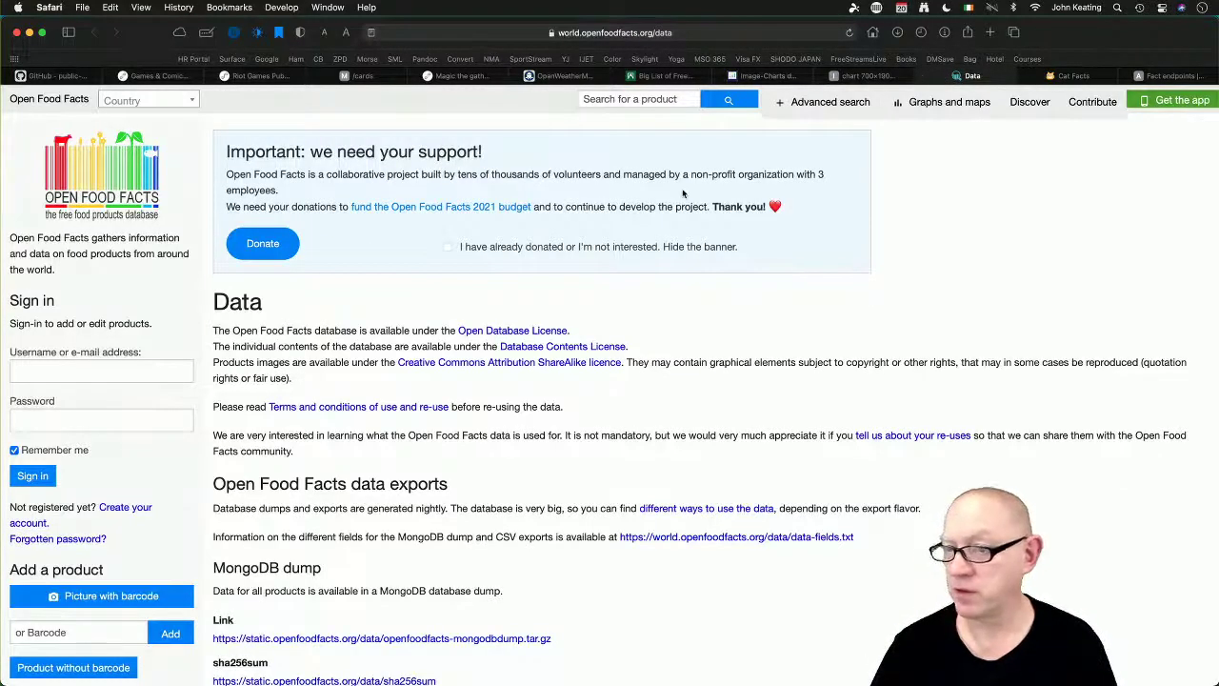
pyautogui.scroll(-5, 683, 193)
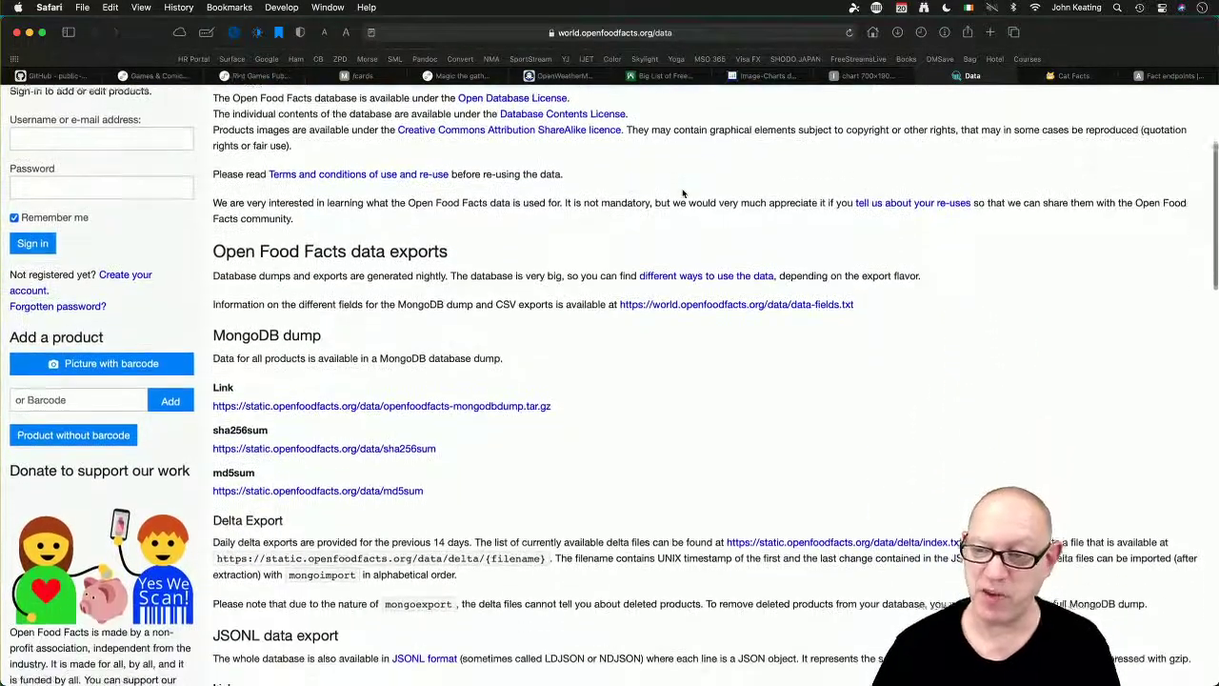
pyautogui.scroll(5, 683, 193)
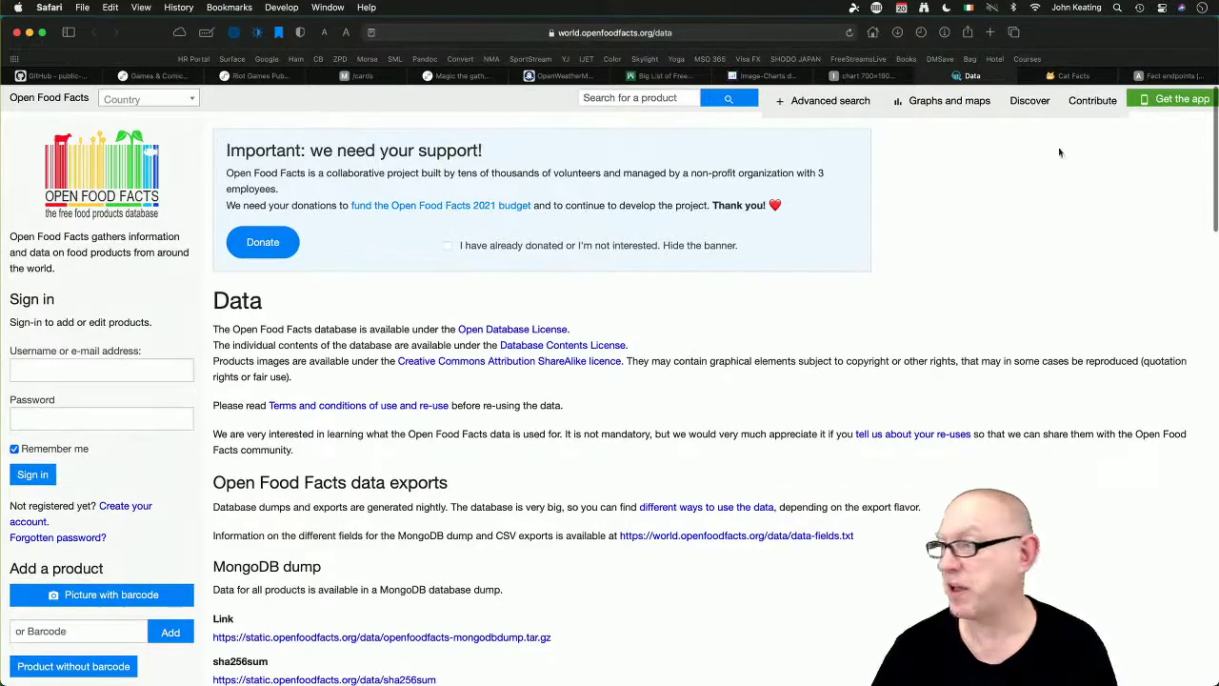
# Go past the Cat Facts home page to its Fact endpoints documentation and read the GET /facts/random query parameters
pyautogui.click(1062, 76)
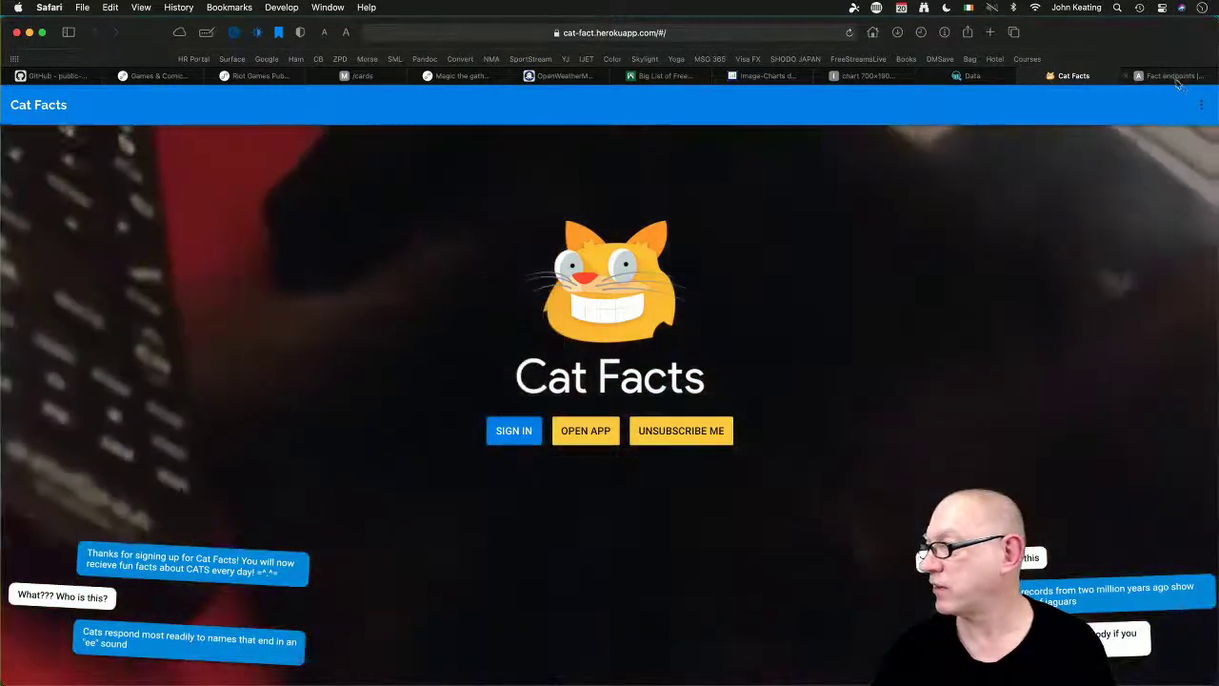
pyautogui.click(1176, 79)
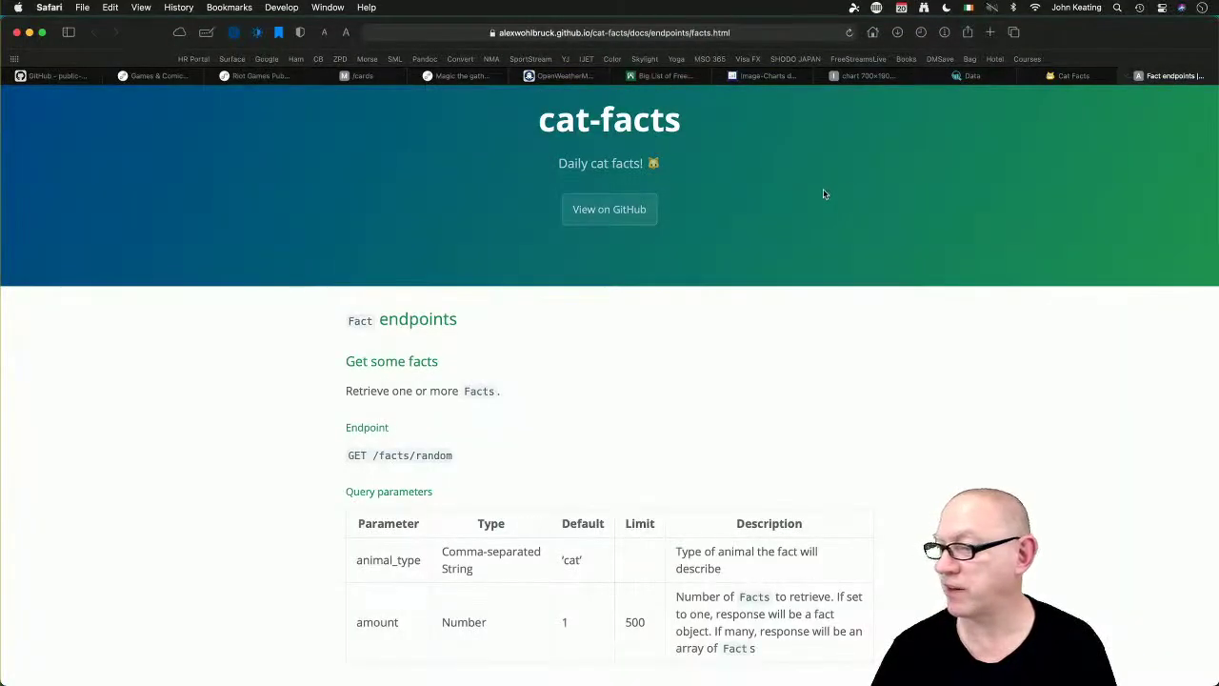
pyautogui.scroll(-3, 822, 194)
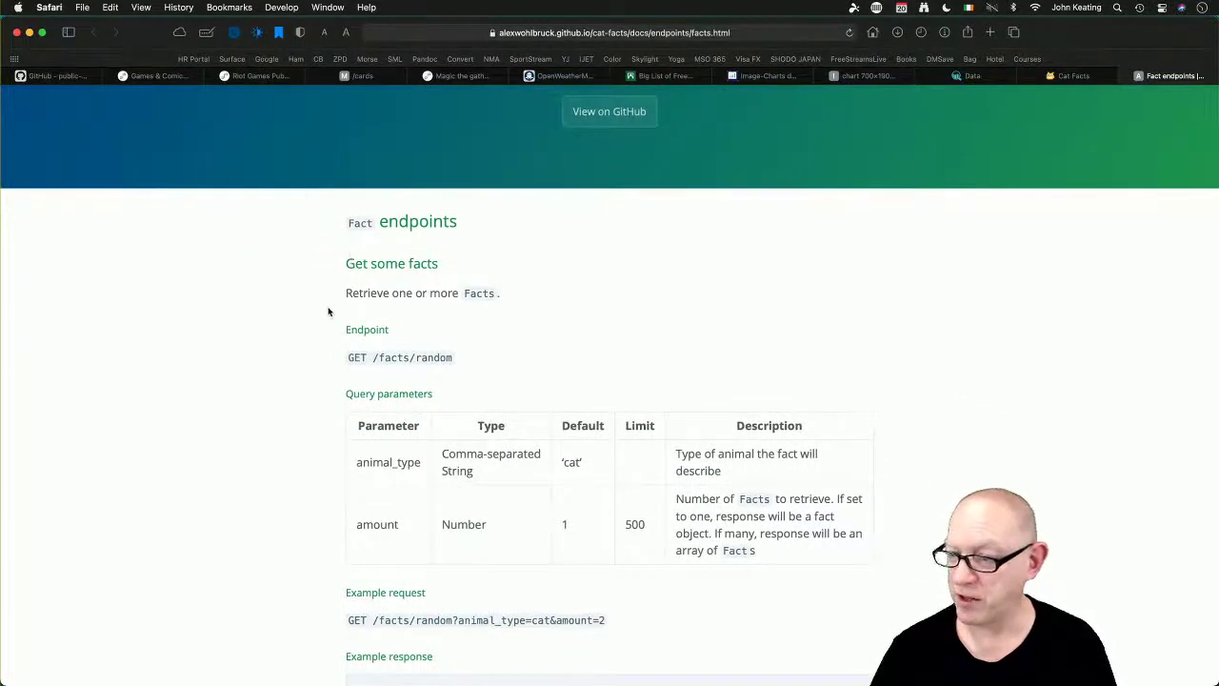
pyautogui.scroll(3, 502, 328)
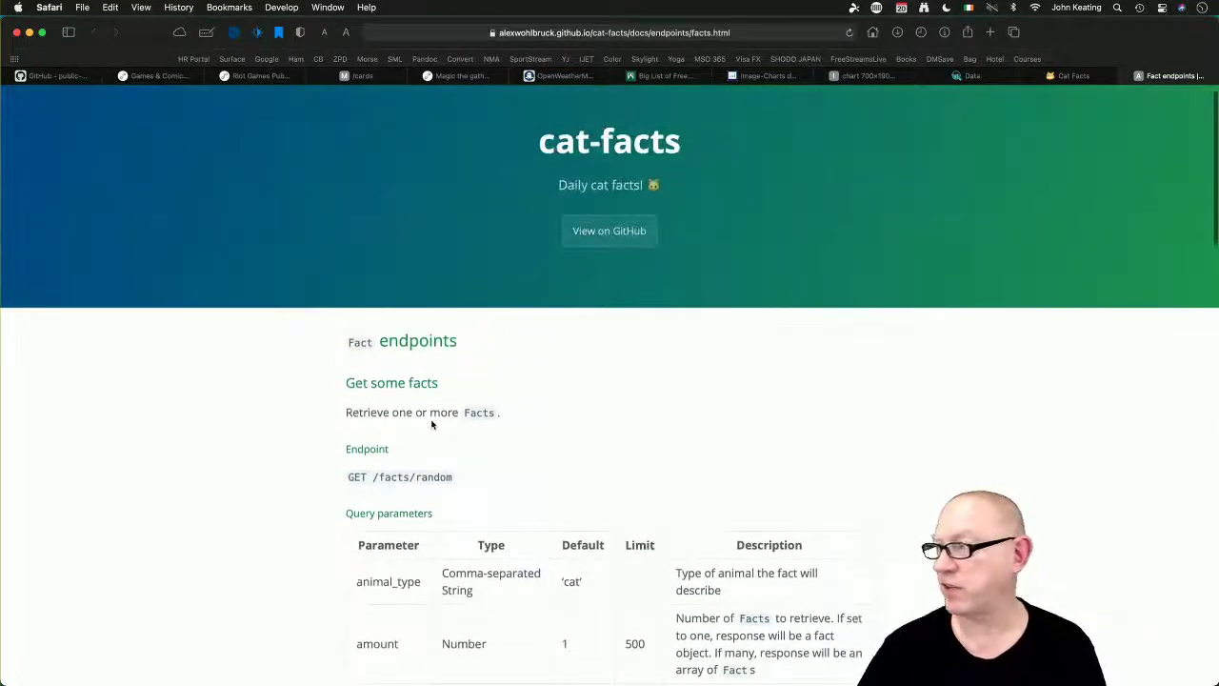
pyautogui.scroll(-3, 431, 423)
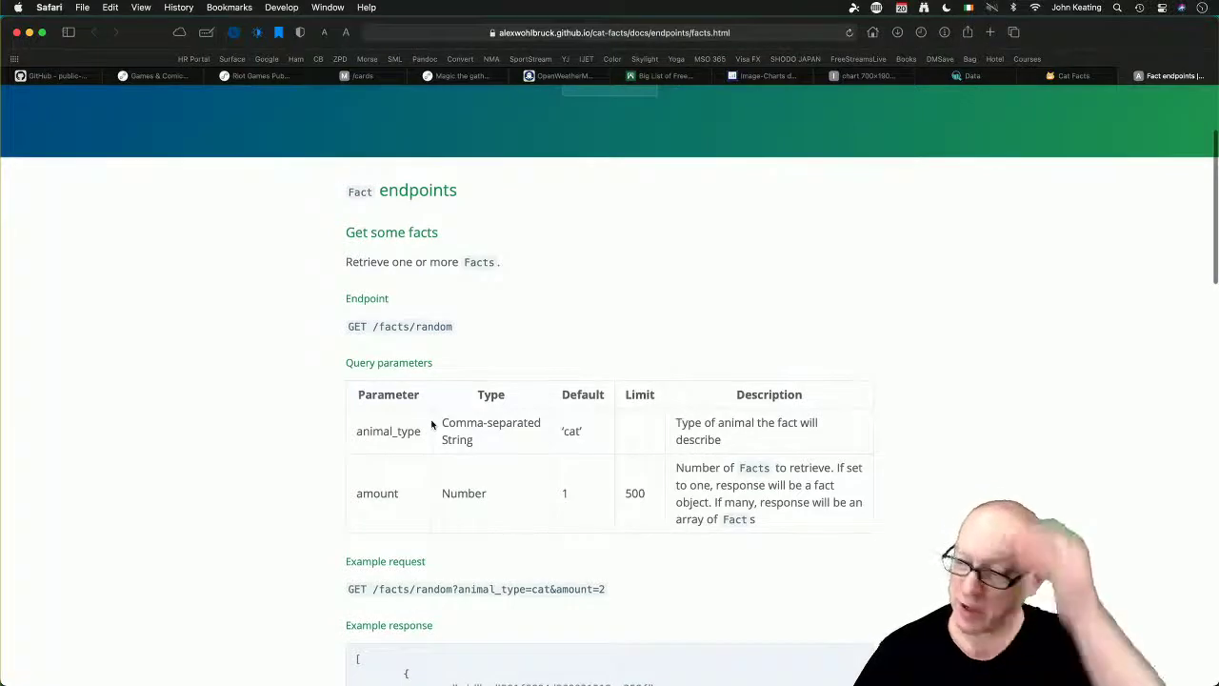
pyautogui.scroll(-1, 431, 424)
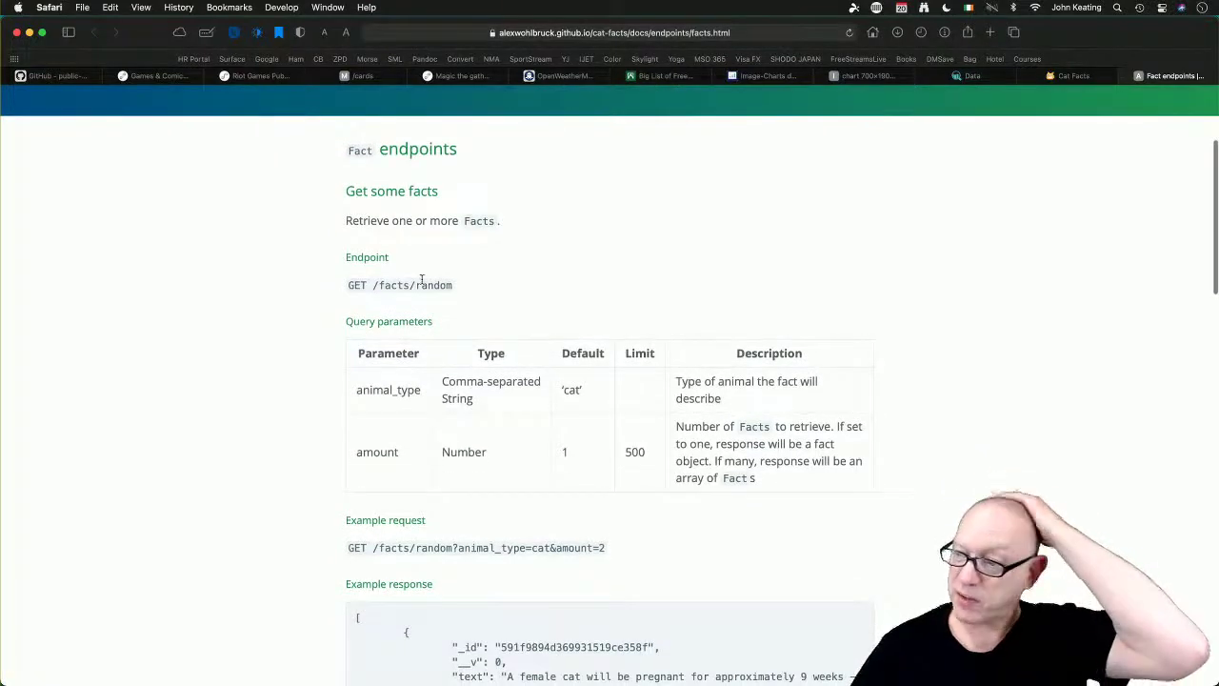
pyautogui.scroll(-3, 494, 466)
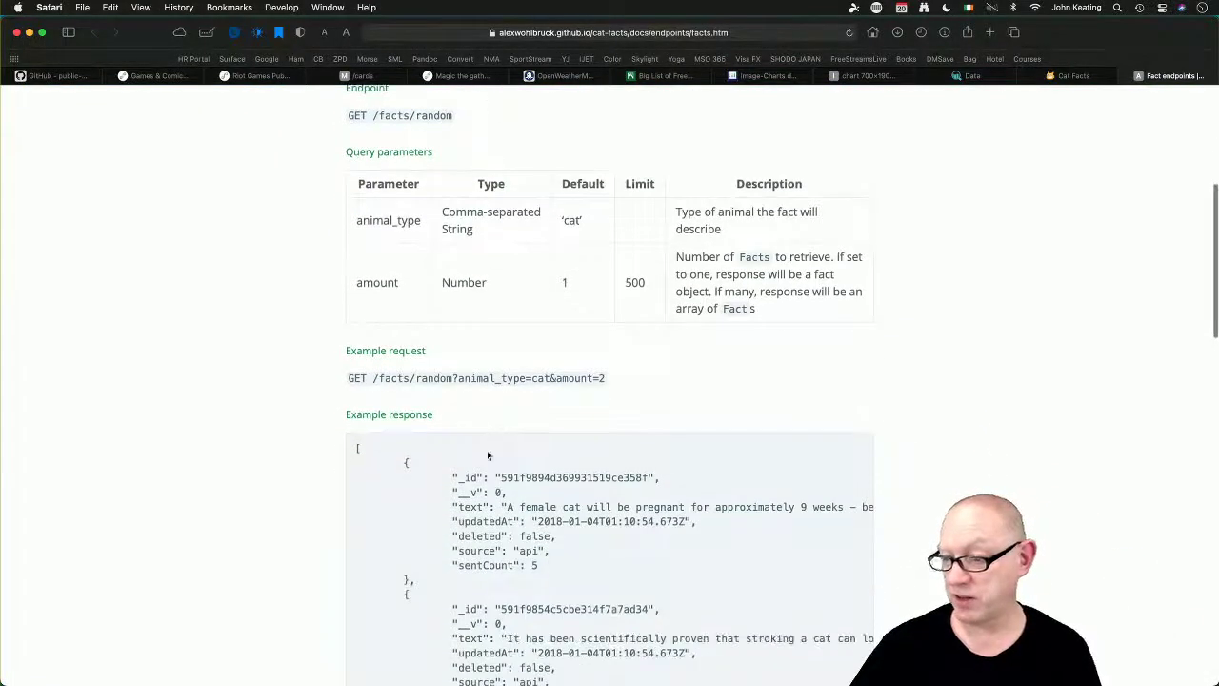
# Magnify the /facts/random example request and its example JSON response to read them closely
pyautogui.press('alt+super+8')
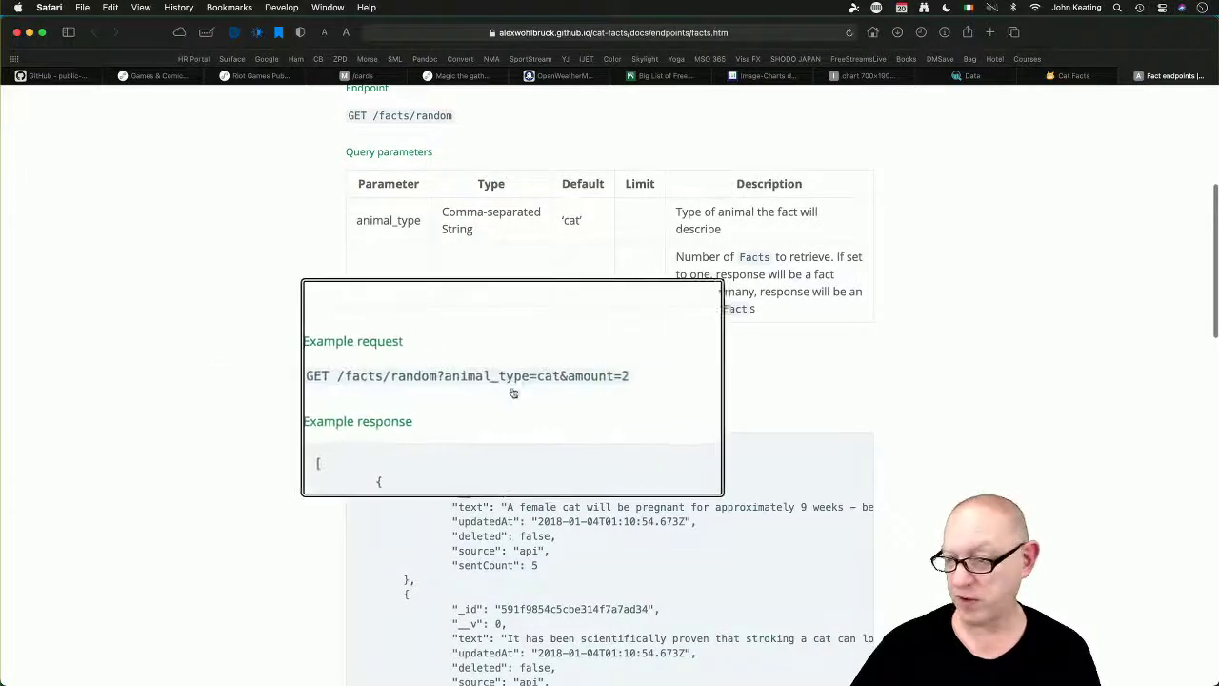
pyautogui.press('alt+super+8')
pyautogui.scroll(-3, 500, 390)
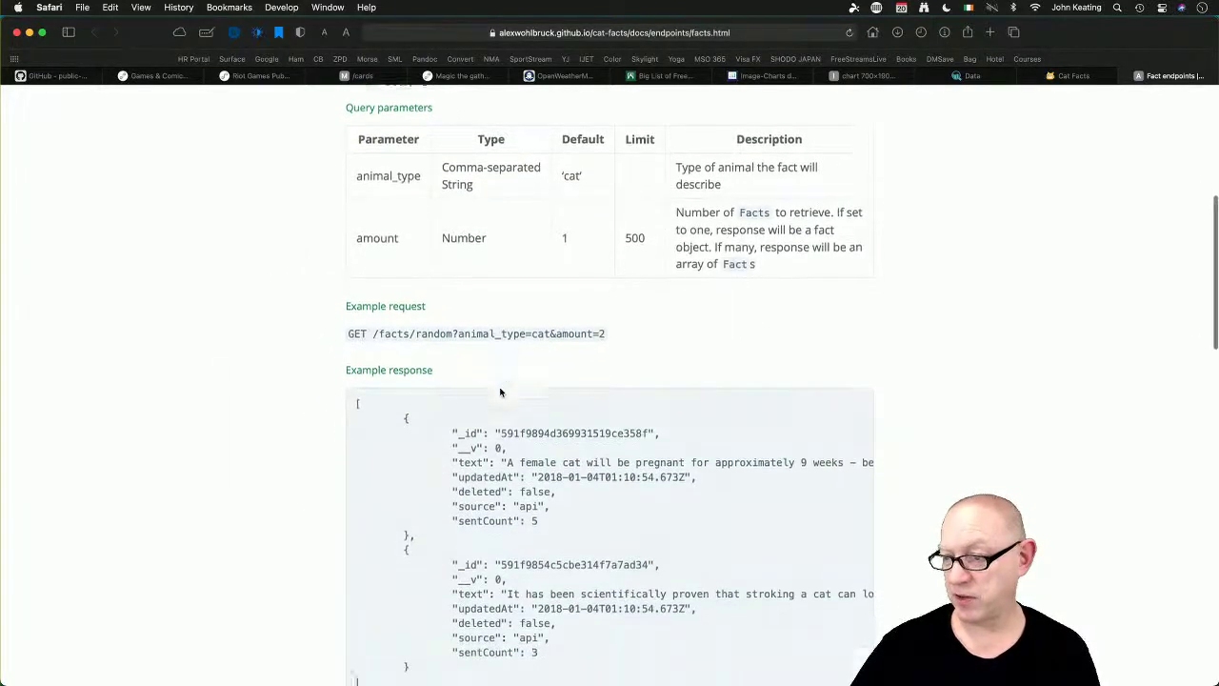
pyautogui.press('alt+super+8')
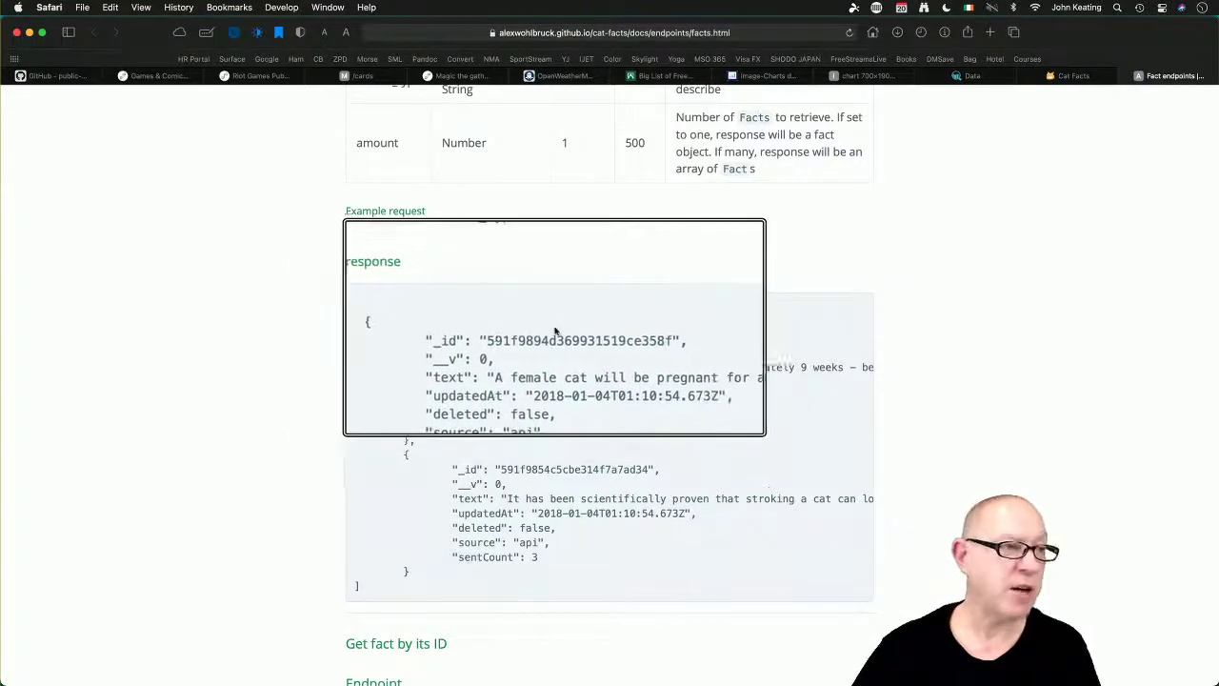
pyautogui.press('alt+super+8')
pyautogui.scroll(-3, 588, 423)
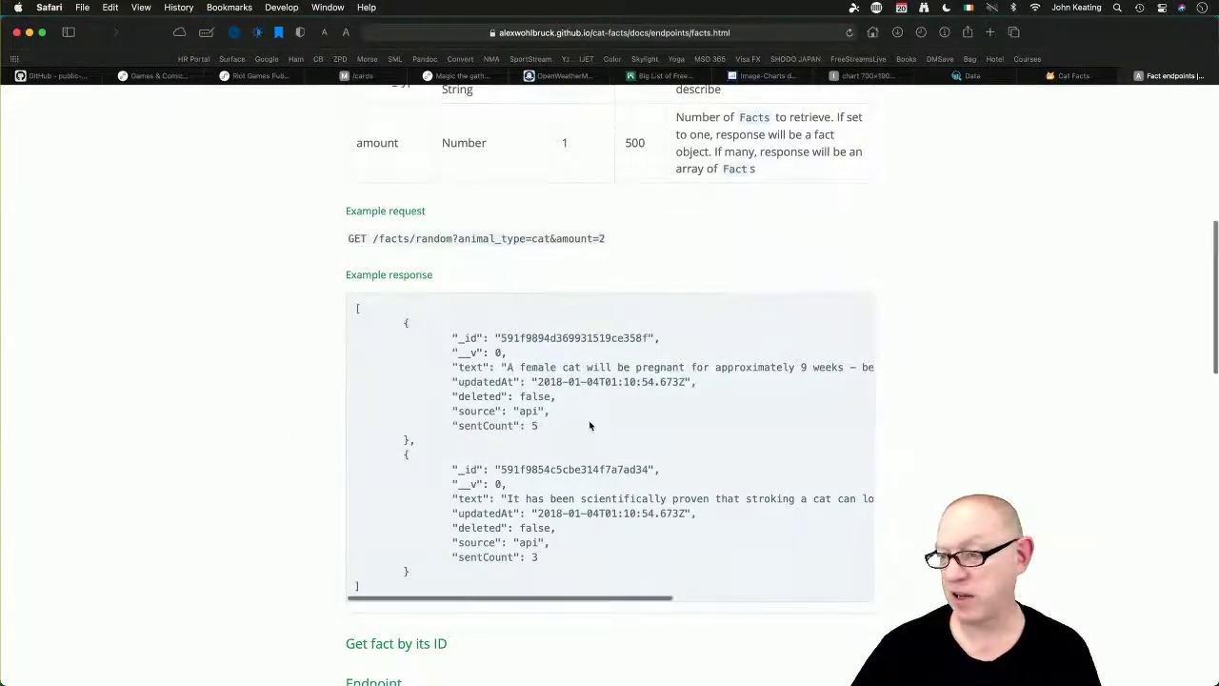
# Examine the Get fact by its ID and Get queued facts endpoints, then return to the /facts/random example response
pyautogui.scroll(-4, 589, 421)
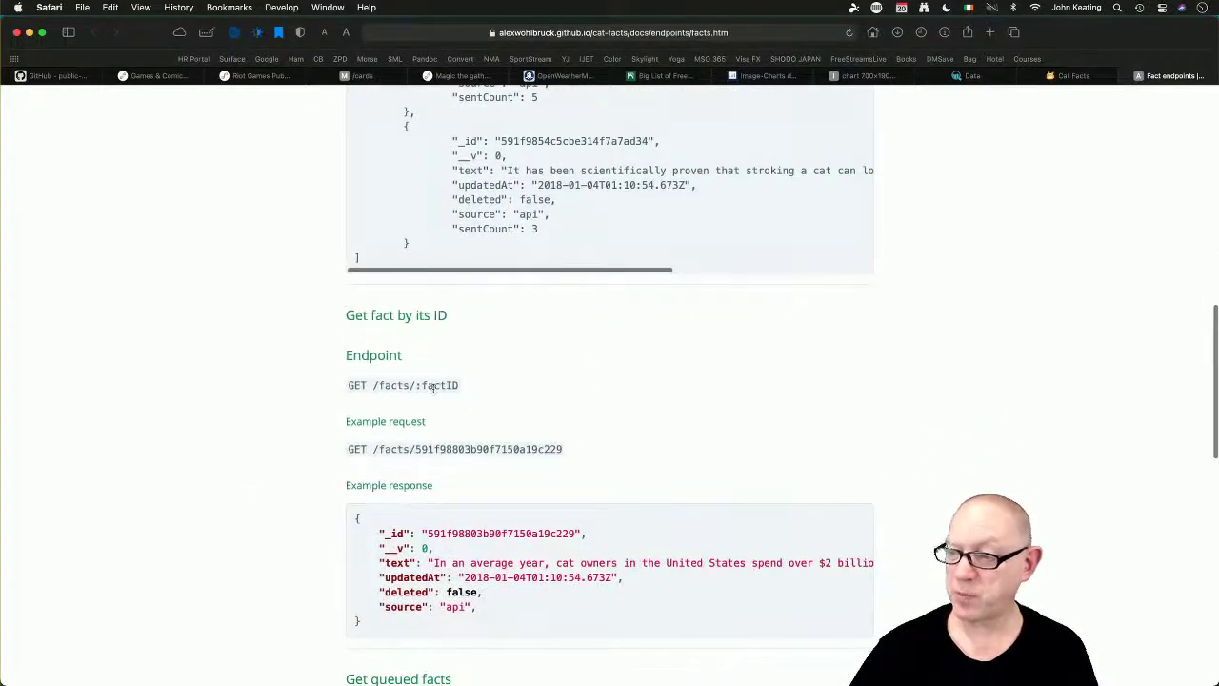
pyautogui.scroll(-5, 429, 389)
pyautogui.scroll(-3, 434, 387)
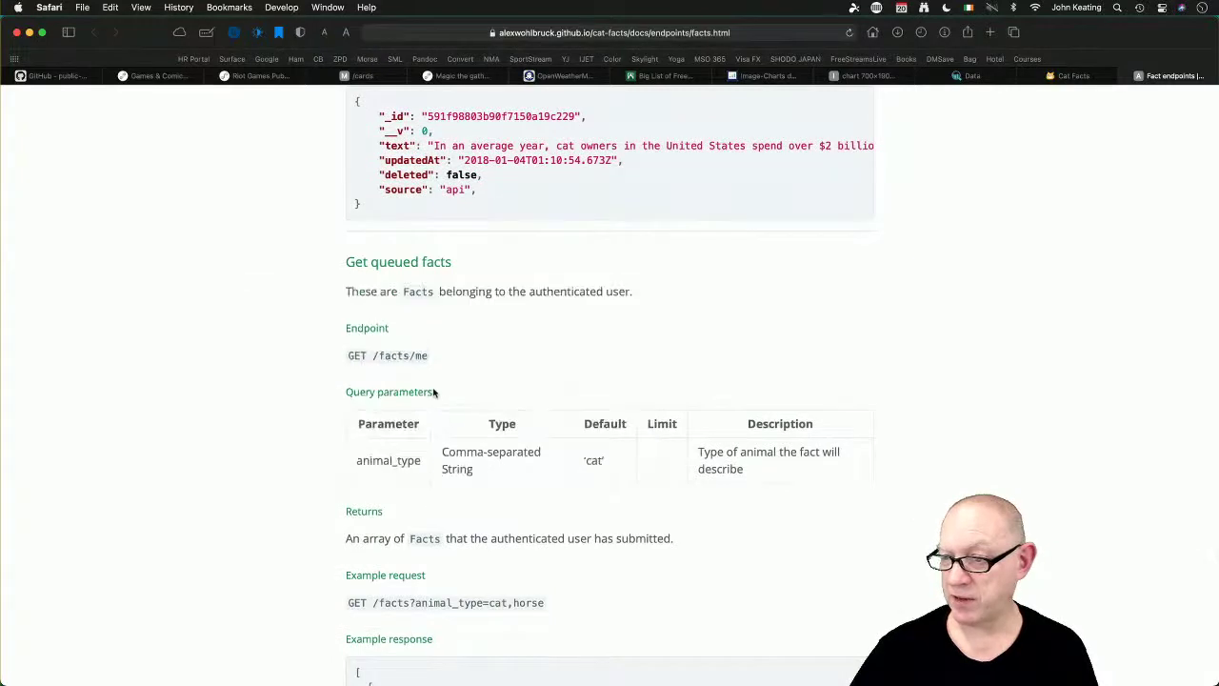
pyautogui.scroll(-4, 433, 392)
pyautogui.scroll(-1, 434, 393)
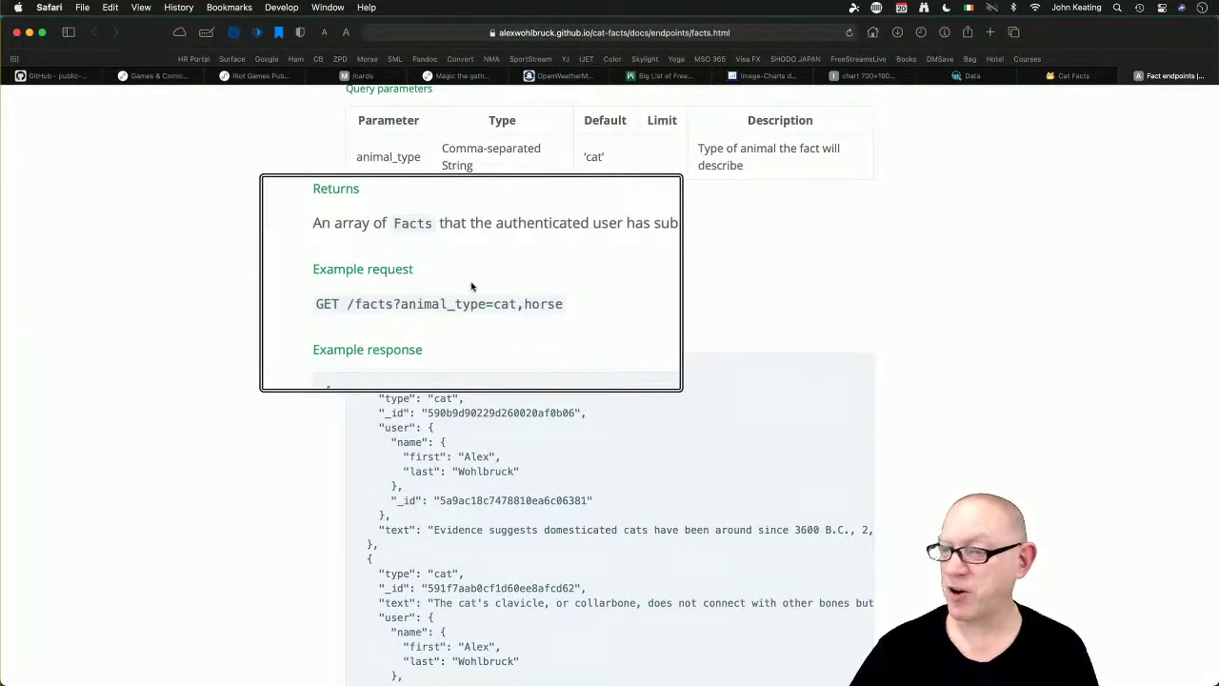
pyautogui.scroll(-3, 470, 286)
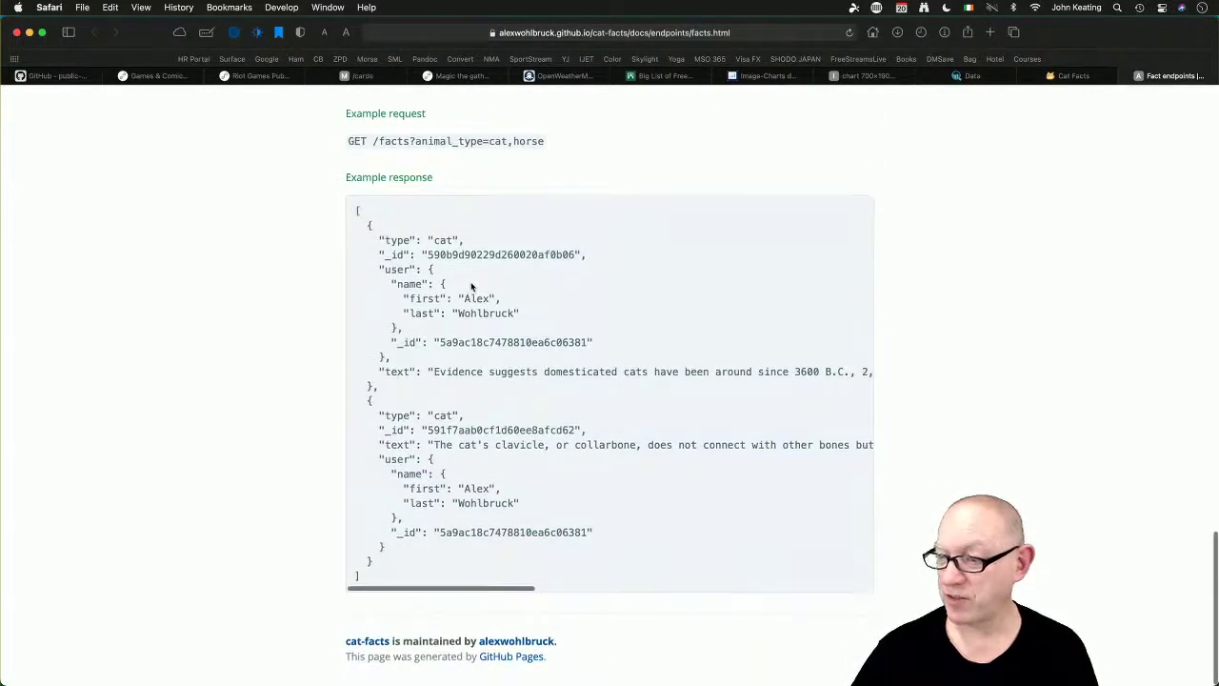
pyautogui.scroll(15, 471, 286)
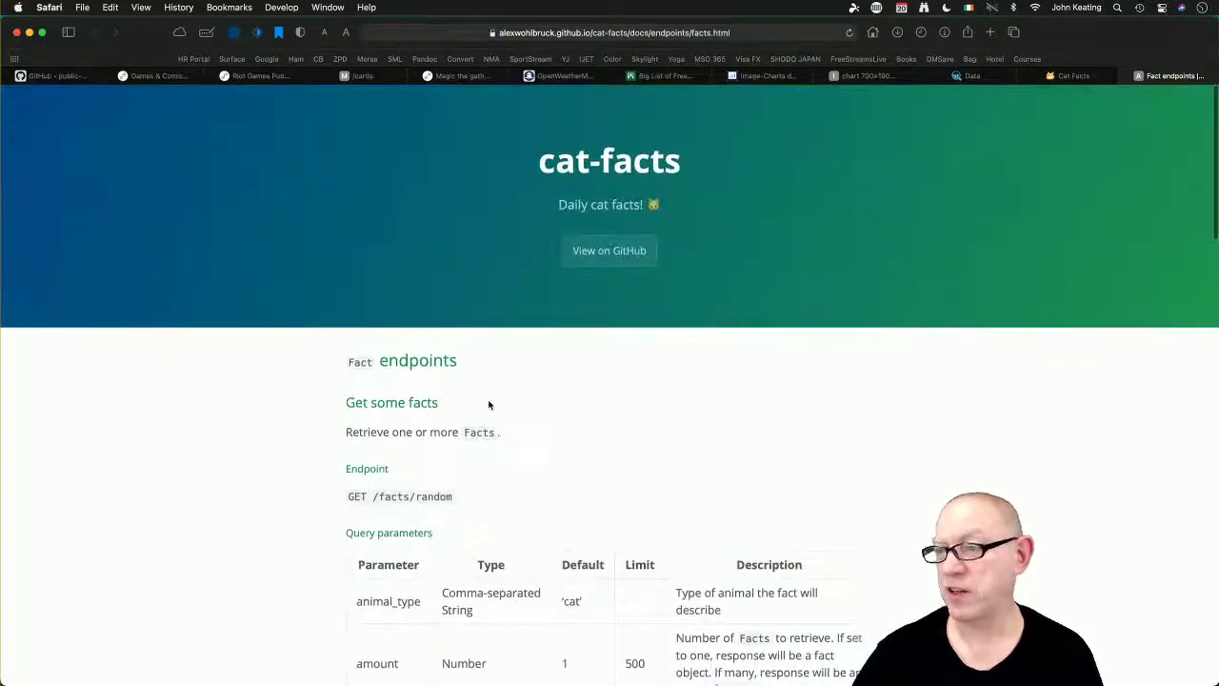
pyautogui.scroll(-10, 489, 404)
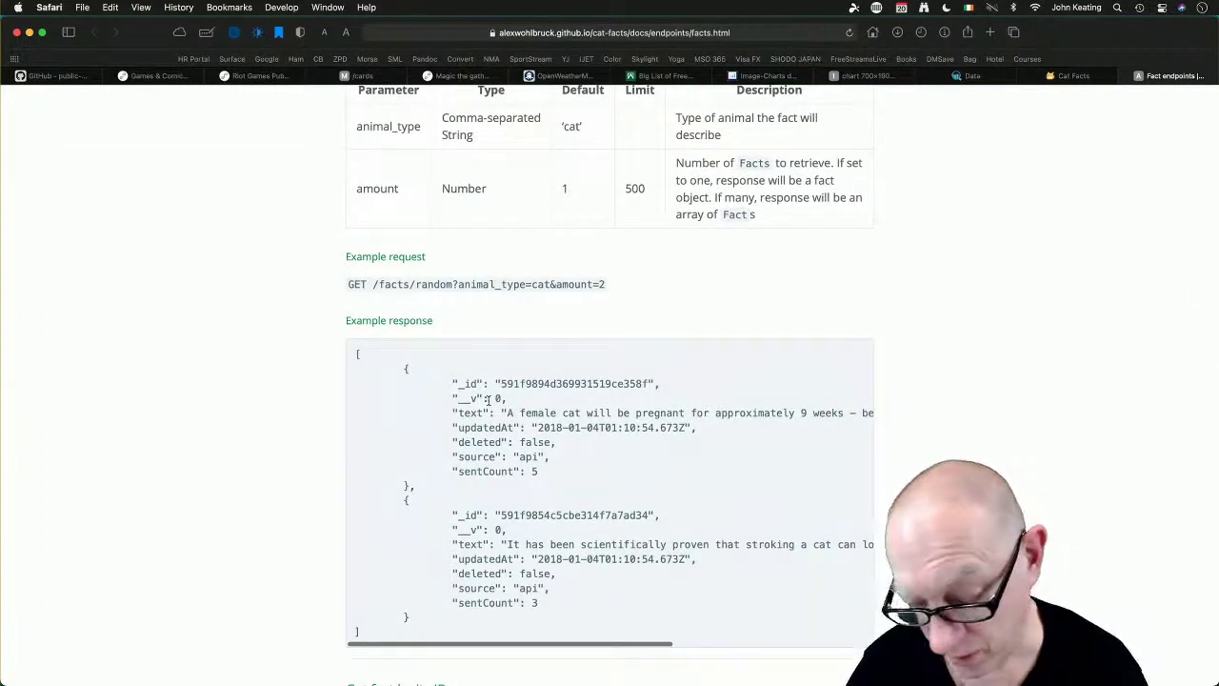
# Leave the Fact endpoints documentation, switch to the Keynote presentation and show its closing "Thank You for Watching!" slide
pyautogui.scroll(10, 488, 400)
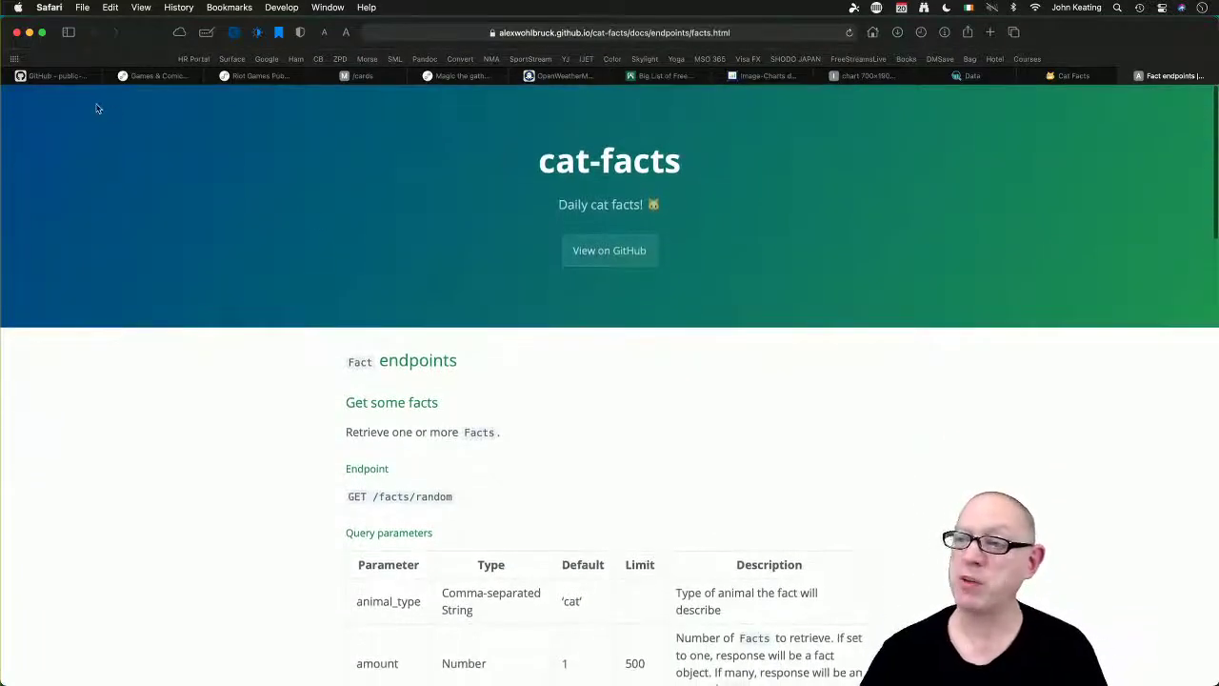
pyautogui.moveTo(48, 80)
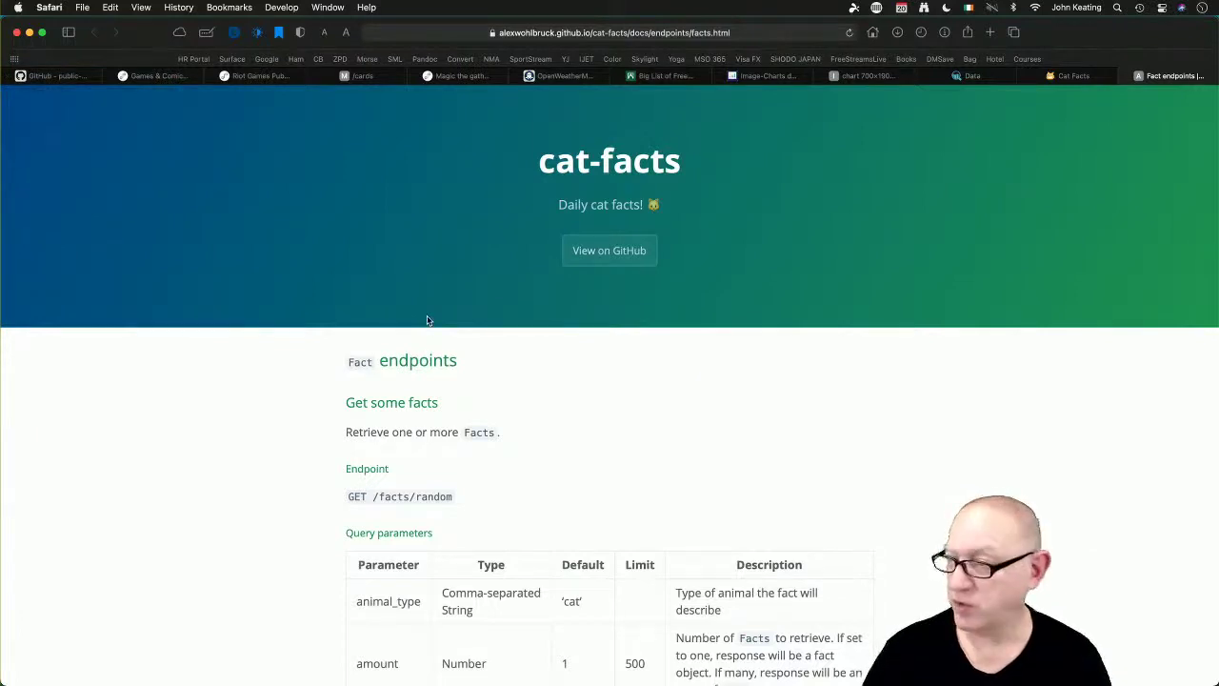
pyautogui.press('super+Tab')
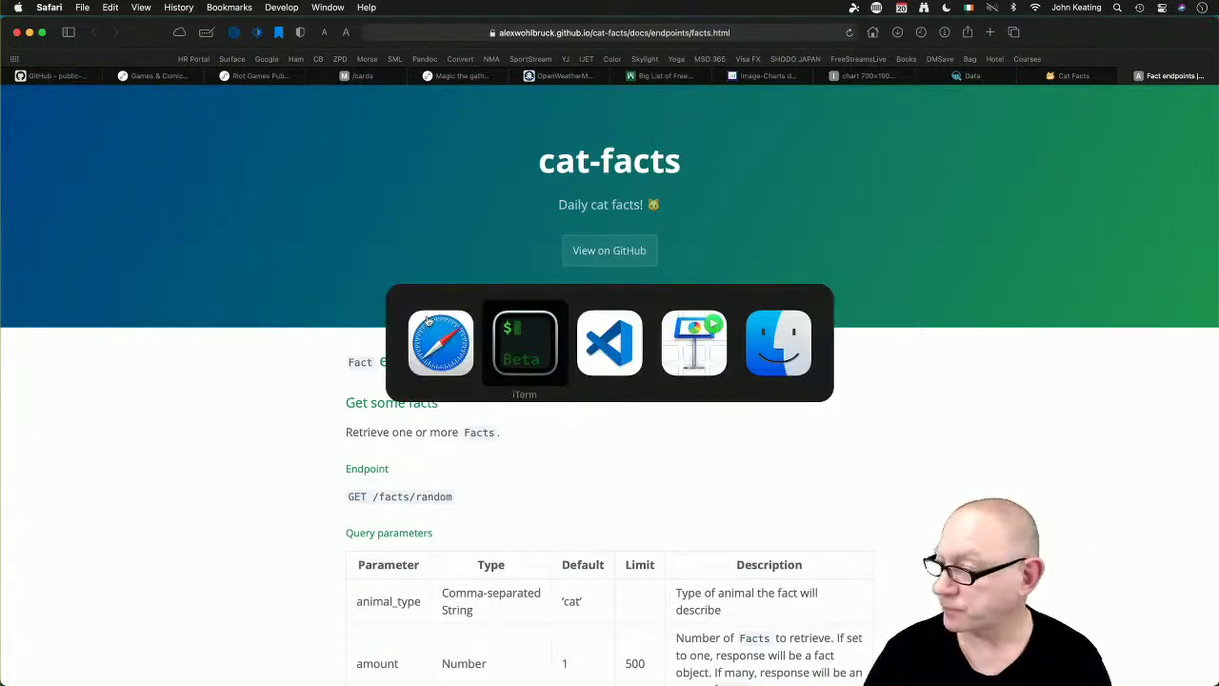
pyautogui.press('super+Tab')
pyautogui.press('super+Tab')
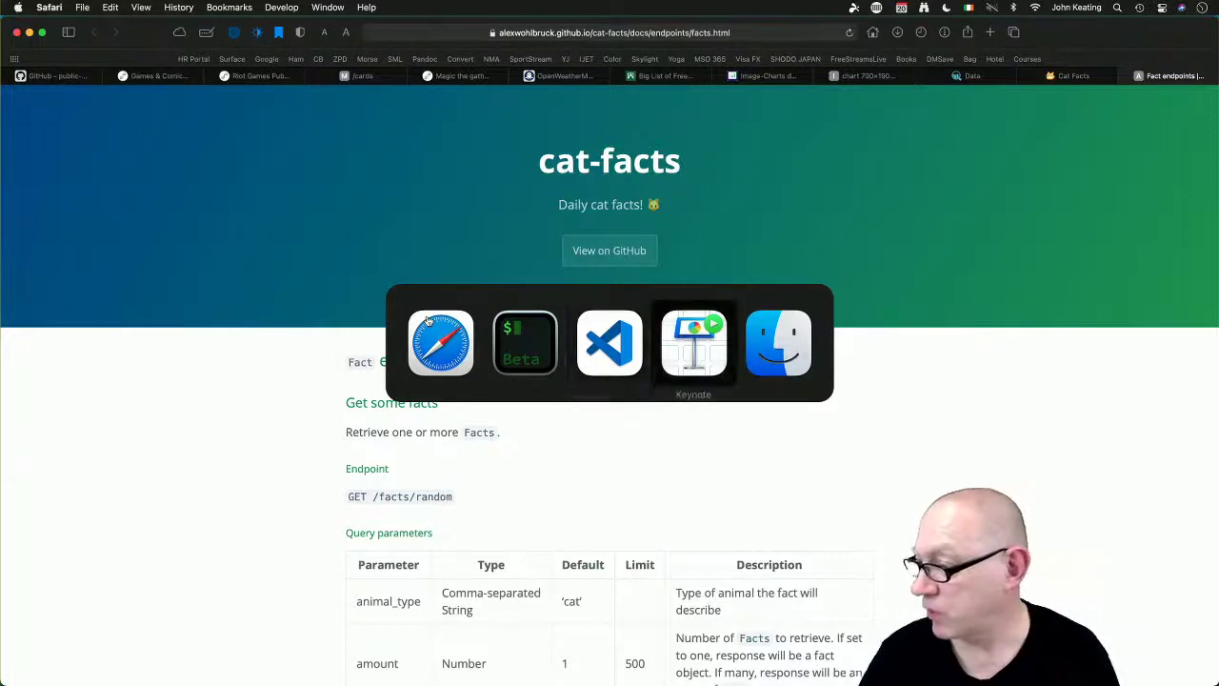
pyautogui.press('Right')
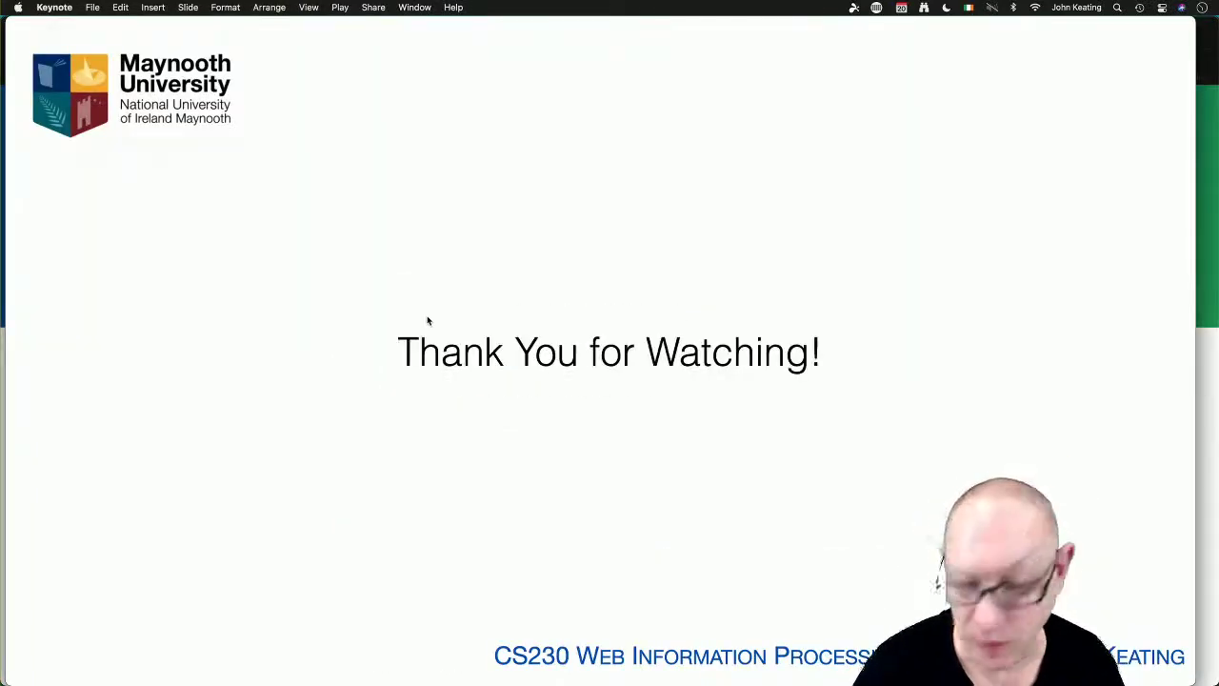
# Switch from the Keynote presentation back to Safari
pyautogui.press('super+Tab')
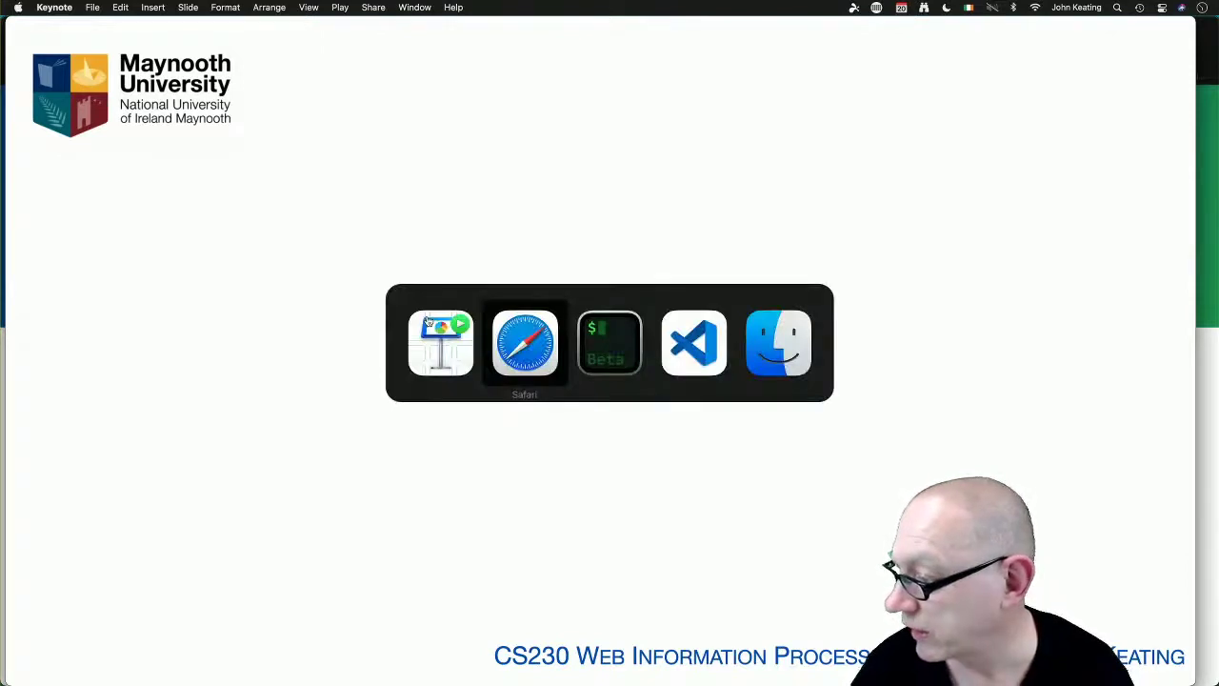